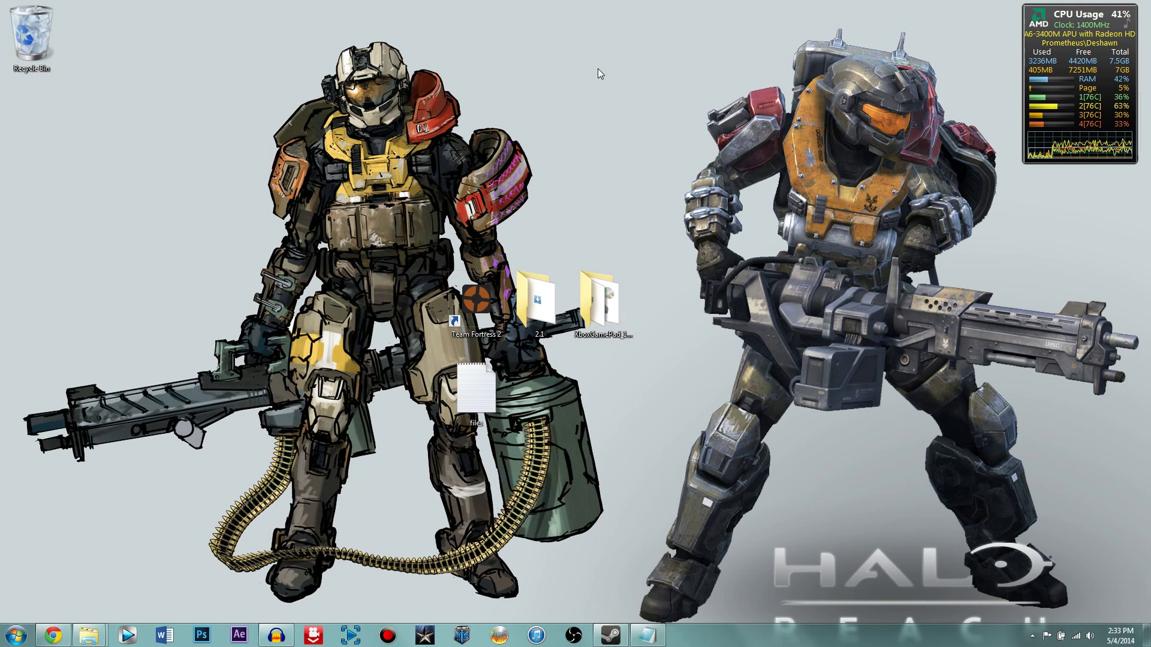
# - Search the system for "device" and open Device Manager
pyautogui.click(27, 631)
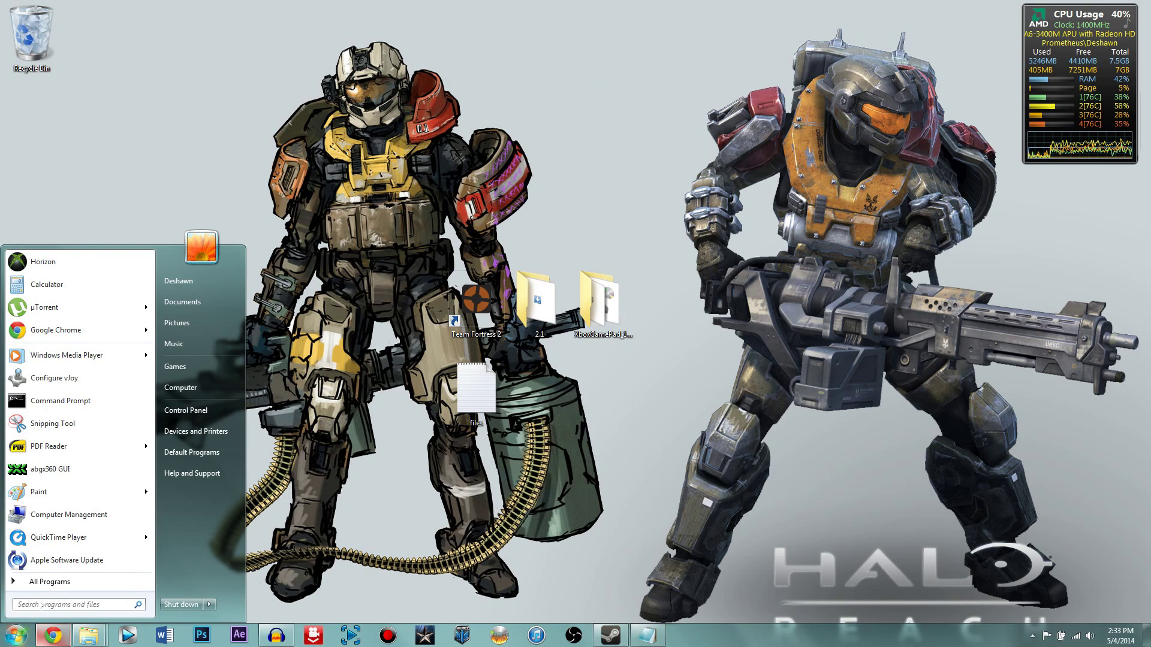
pyautogui.click(41, 605)
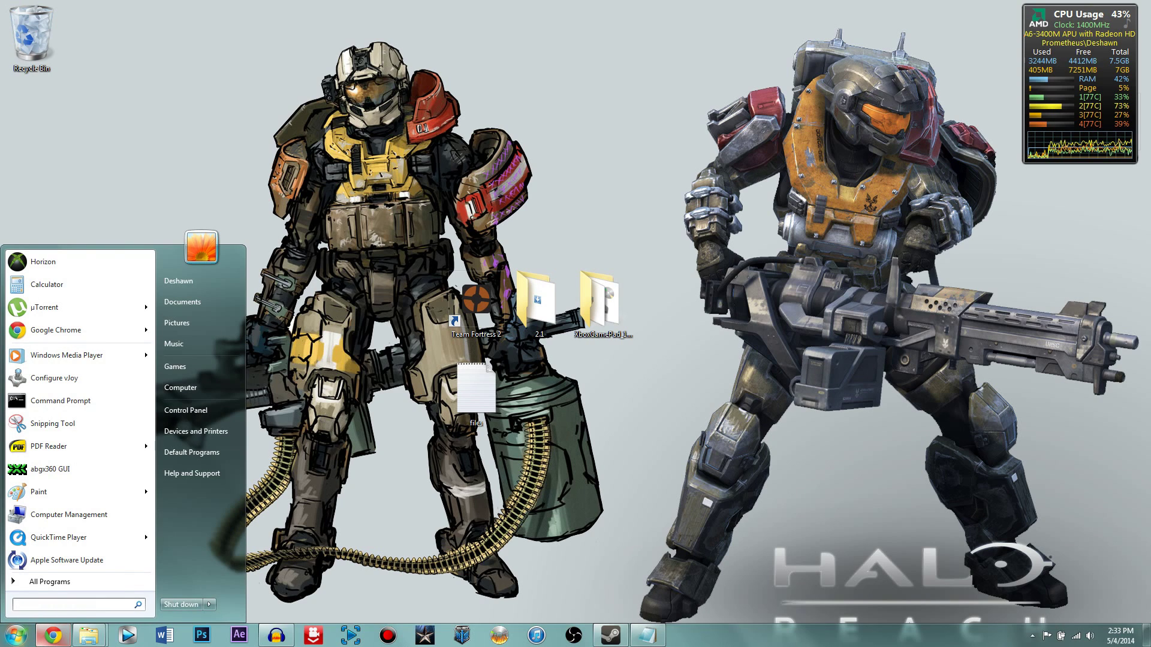
pyautogui.write('device')
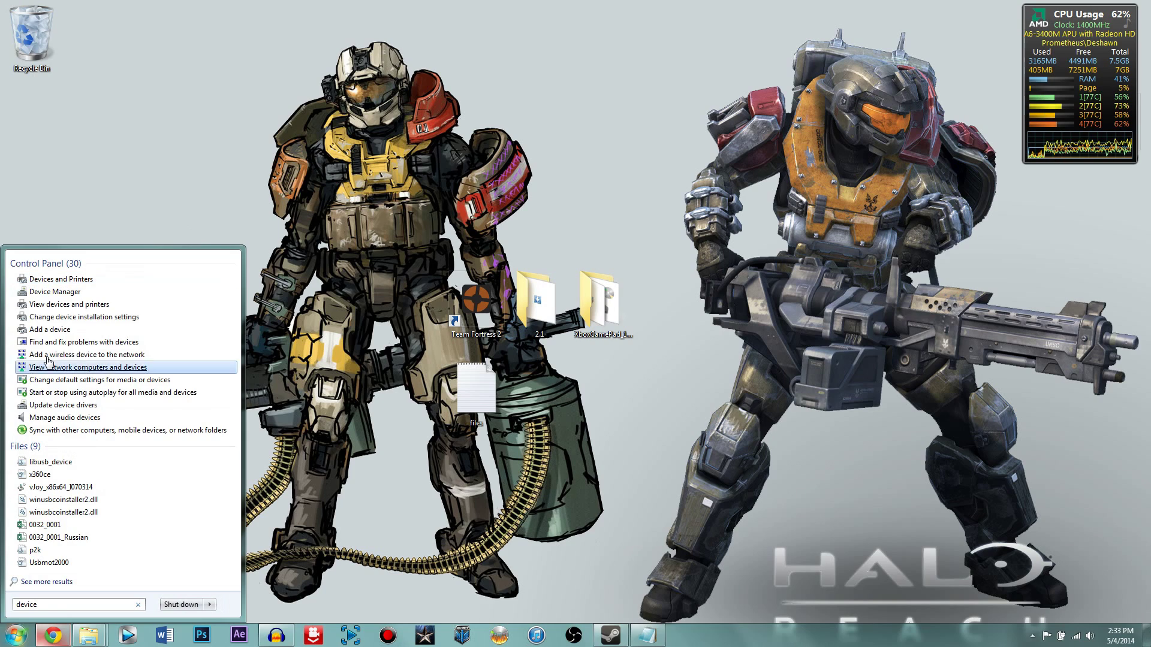
pyautogui.click(73, 293)
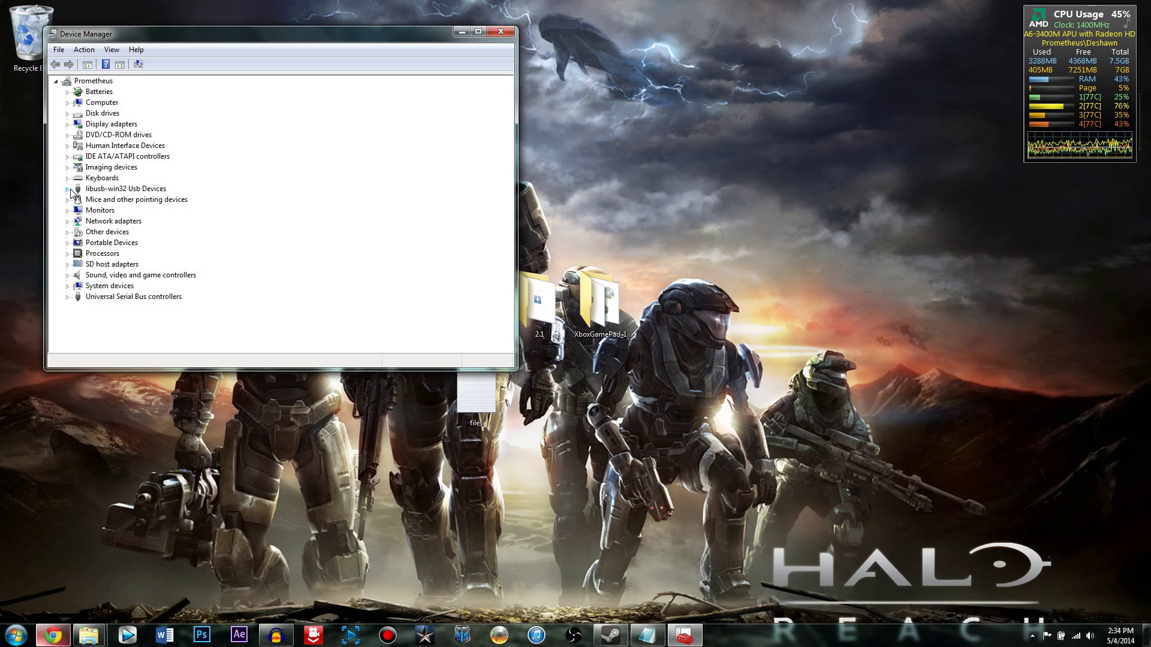
# - Check the devices listed under libusb-win32 Usb Devices, and minimise Device Manager
pyautogui.click(68, 232)
pyautogui.click(68, 233)
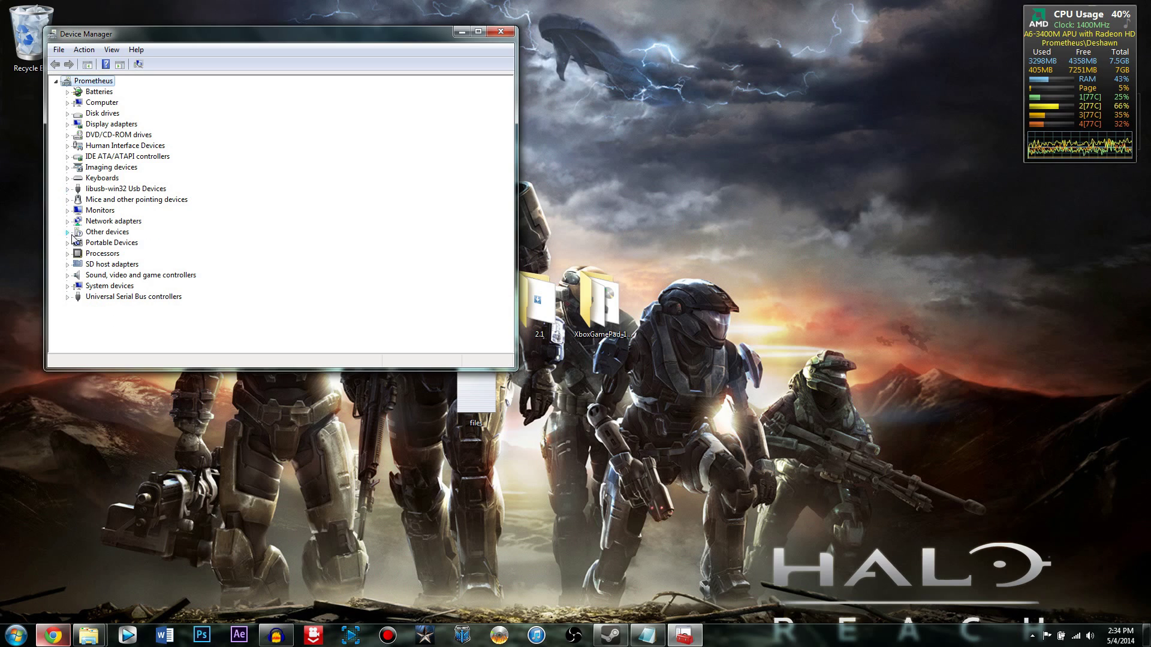
pyautogui.click(69, 189)
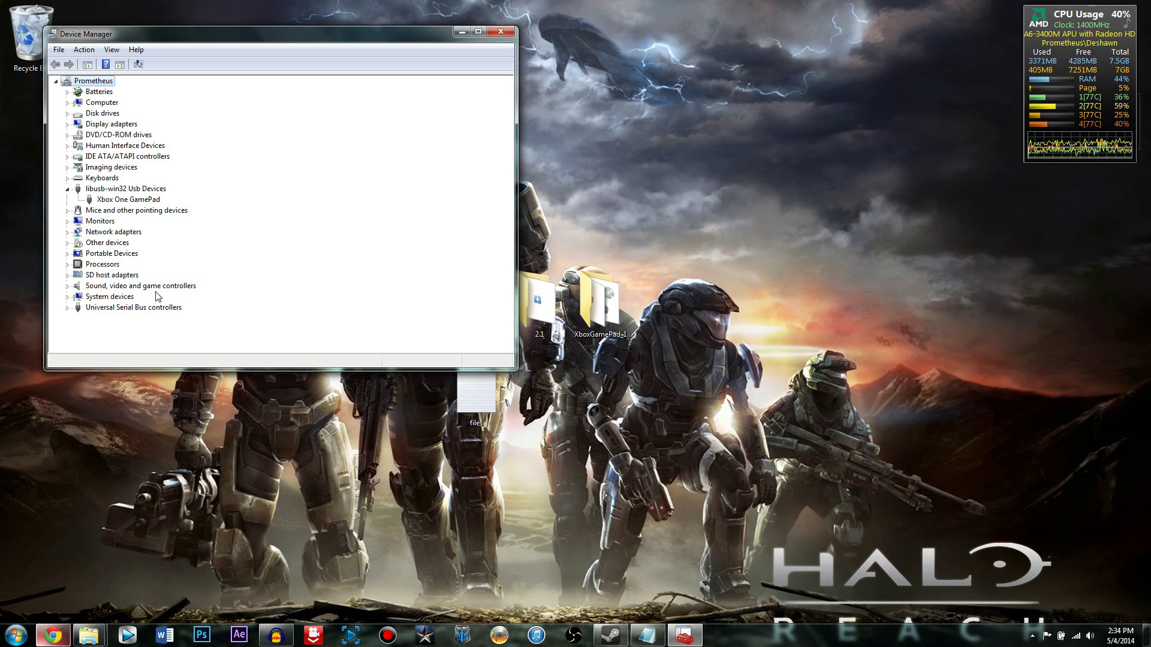
pyautogui.click(461, 31)
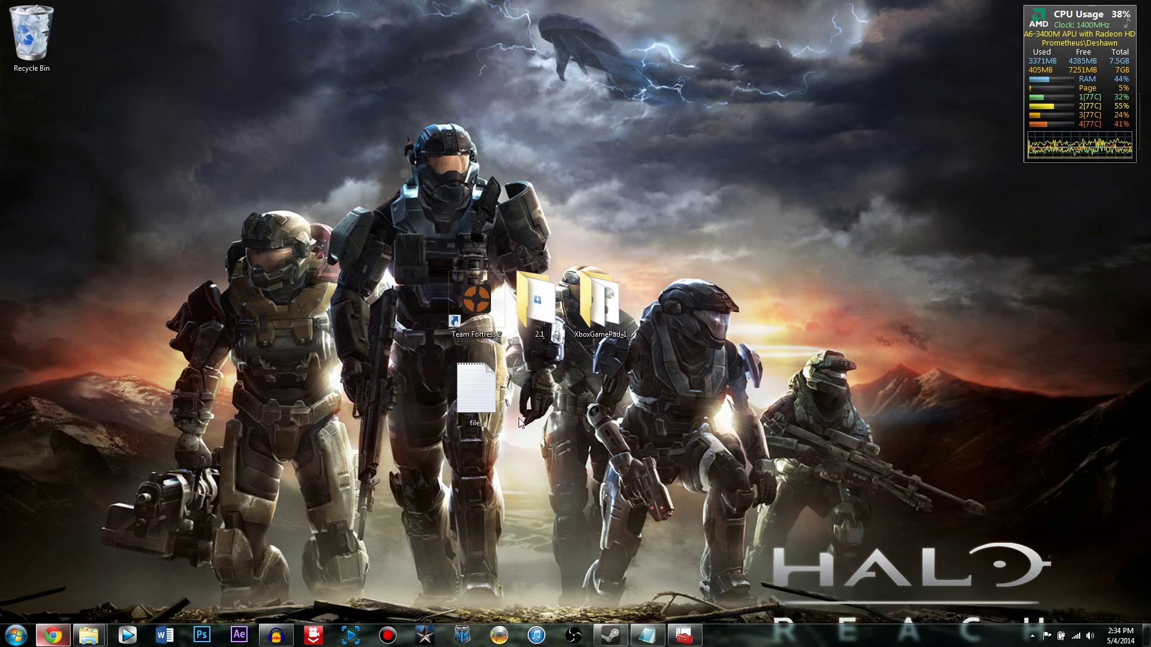
# - Run the XboxOneGamePad application from the desktop's 2.1 folder, allowing it past the security warning, and minimise Device Manager
pyautogui.doubleClick(542, 316)
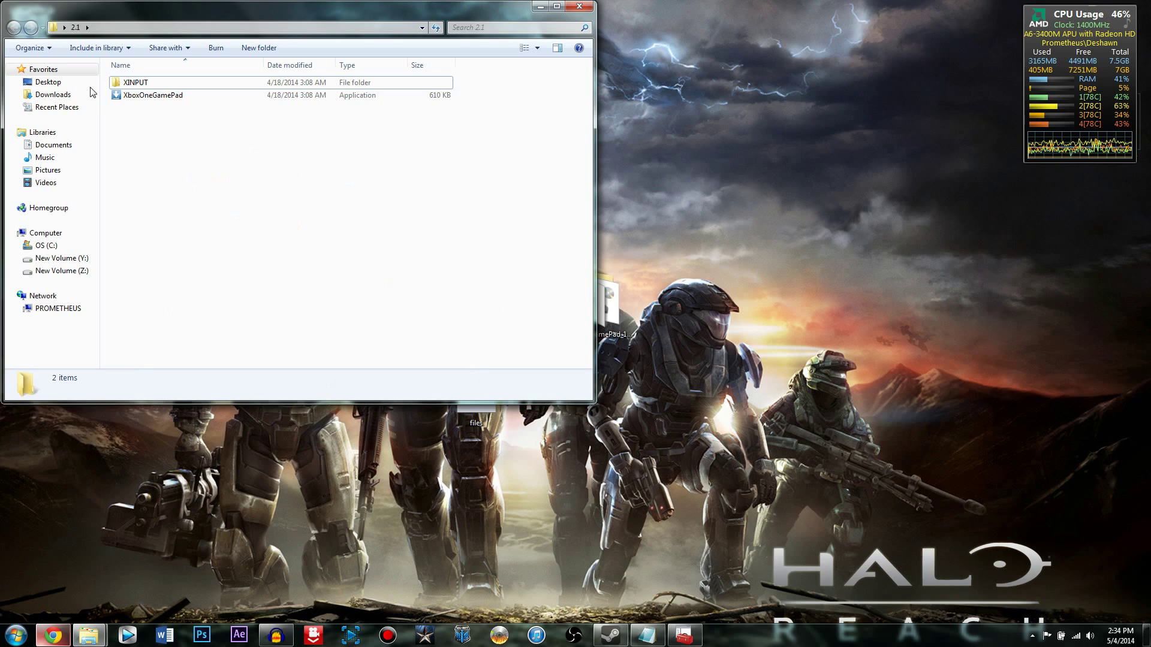
pyautogui.doubleClick(136, 96)
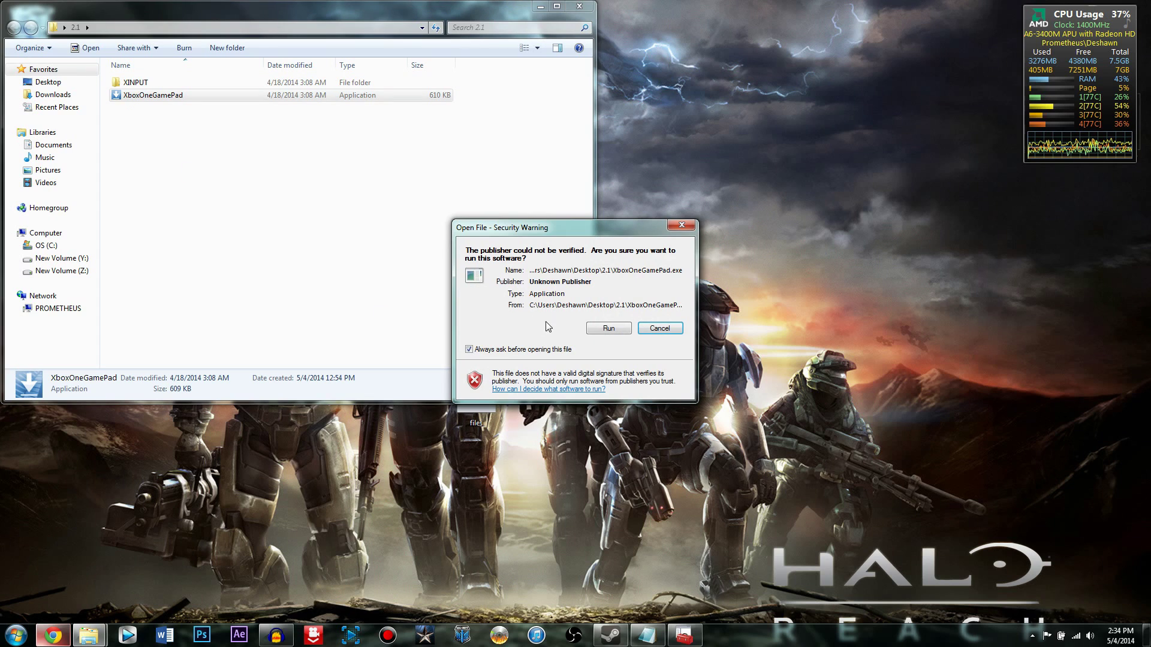
pyautogui.click(595, 329)
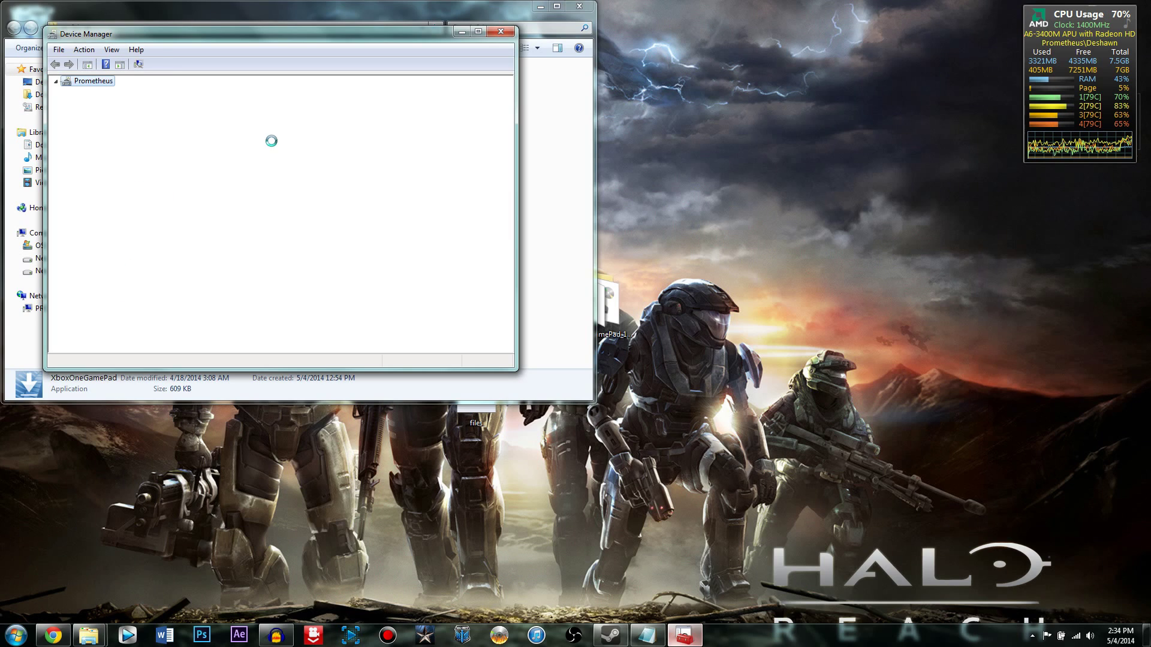
pyautogui.click(466, 31)
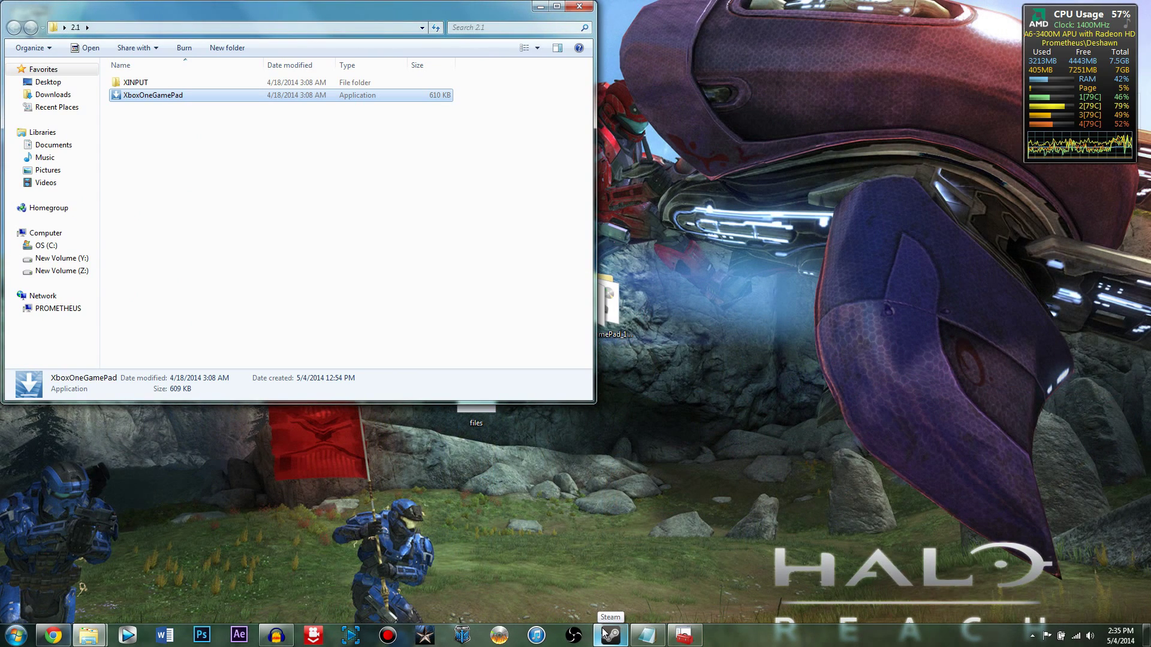
# - Switch to the Steam library and open Team Fortress 2's local files folder through the game's properties
pyautogui.click(606, 634)
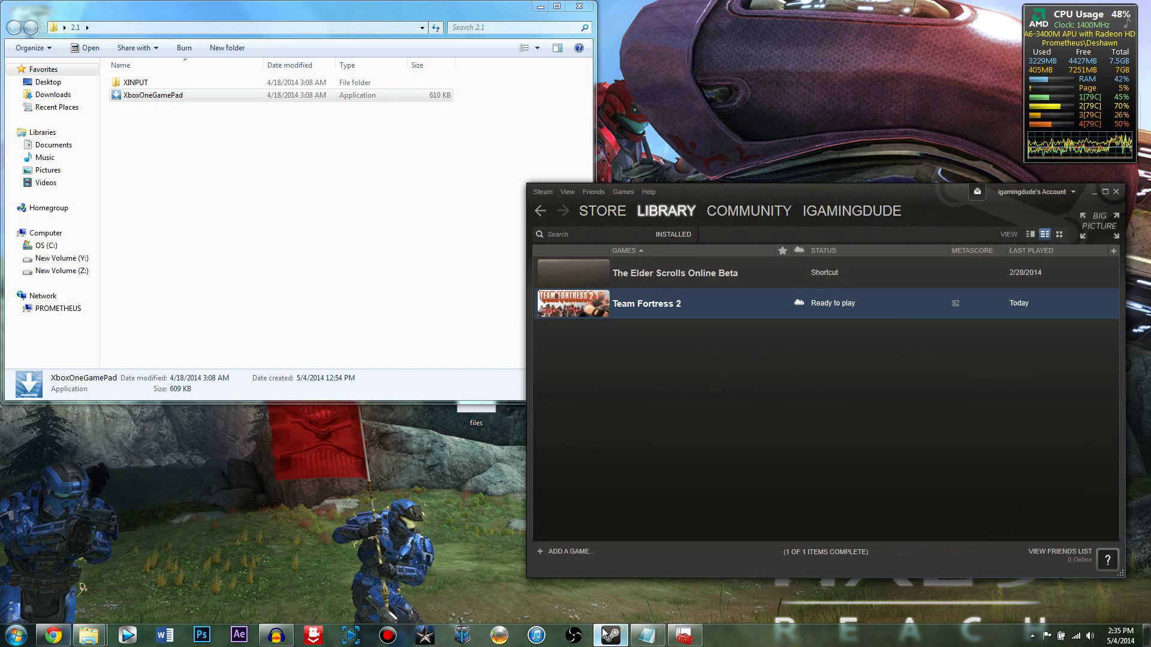
pyautogui.moveTo(710, 217)
pyautogui.moveTo(710, 217); pyautogui.dragTo(703, 163)
pyautogui.rightClick(586, 250)
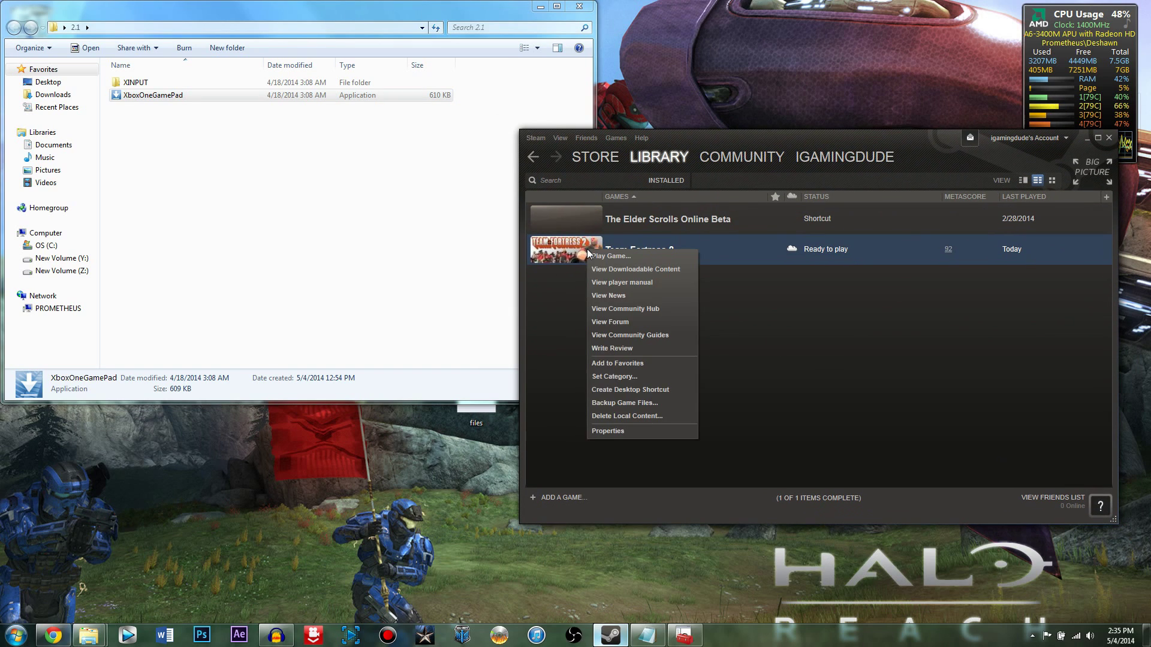
pyautogui.click(607, 431)
pyautogui.click(540, 160)
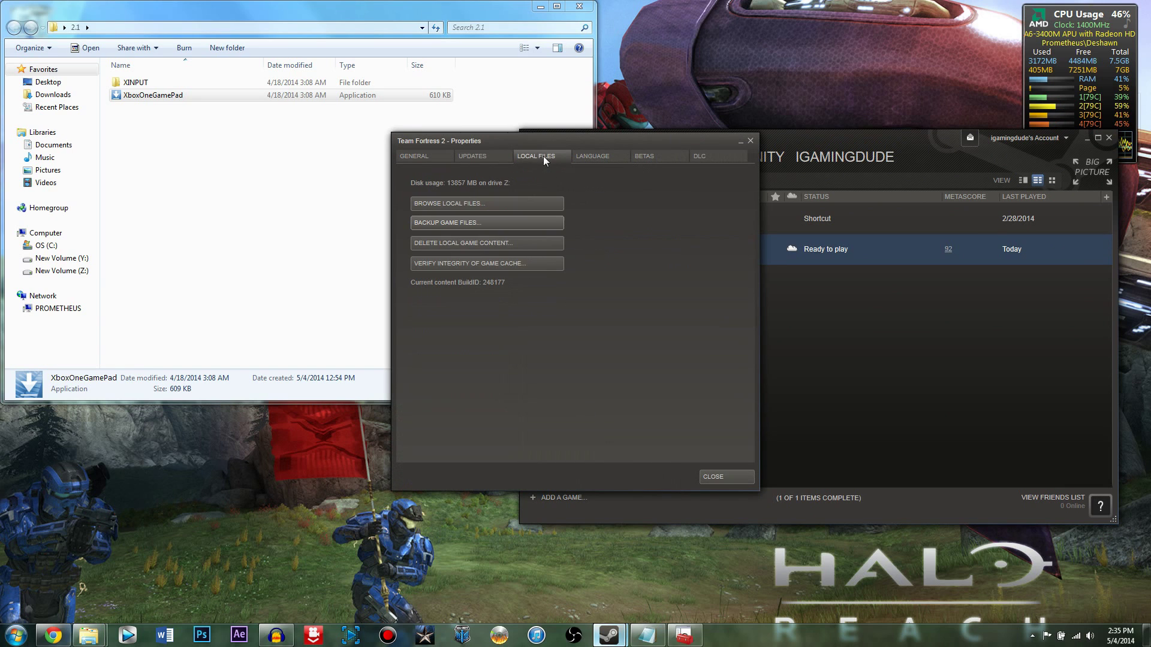
pyautogui.click(465, 203)
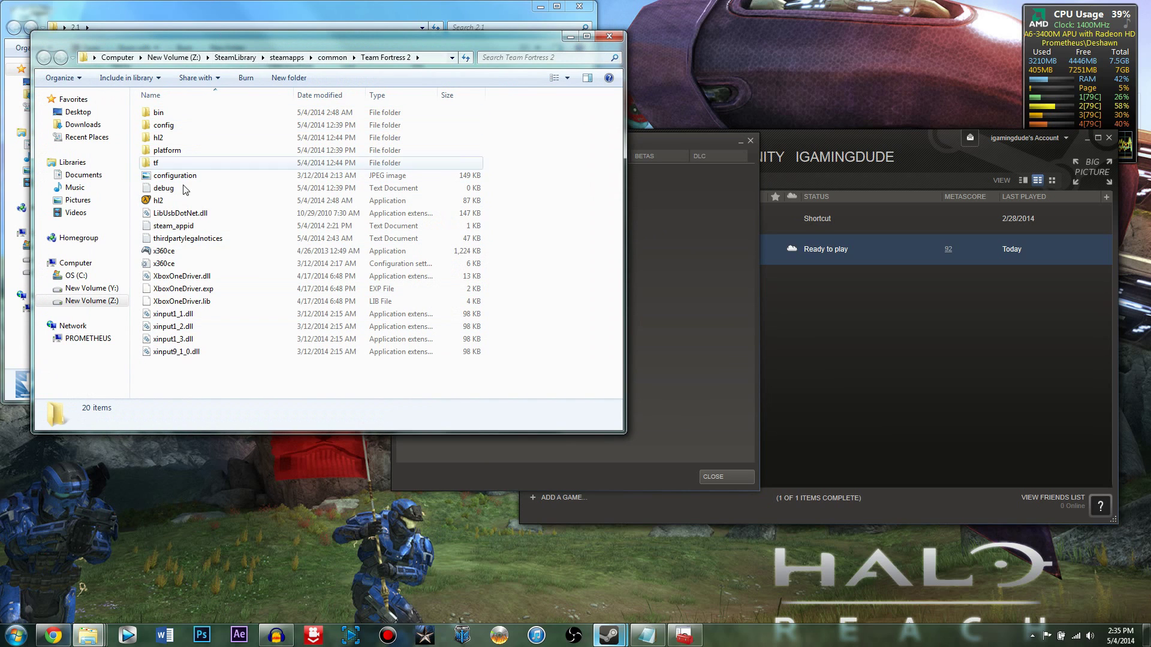
# - Minimise the Steam library and move the Team Fortress 2 folder window clear of the 2.1 folder window
pyautogui.moveTo(173, 225); pyautogui.dragTo(217, 508)
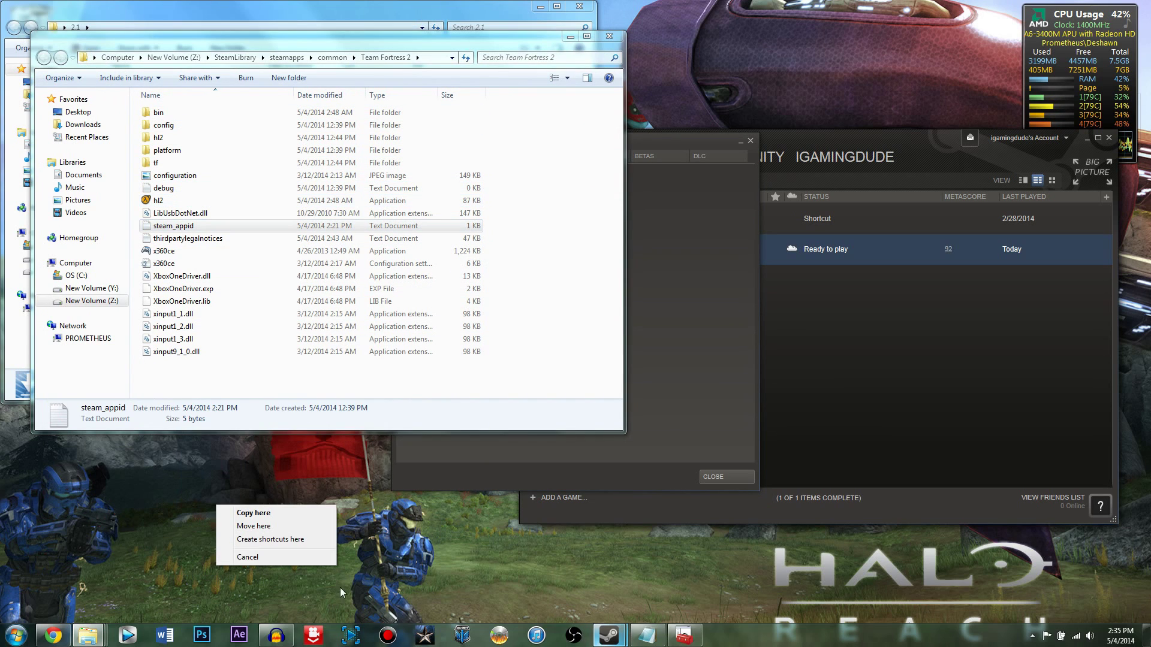
pyautogui.click(310, 37)
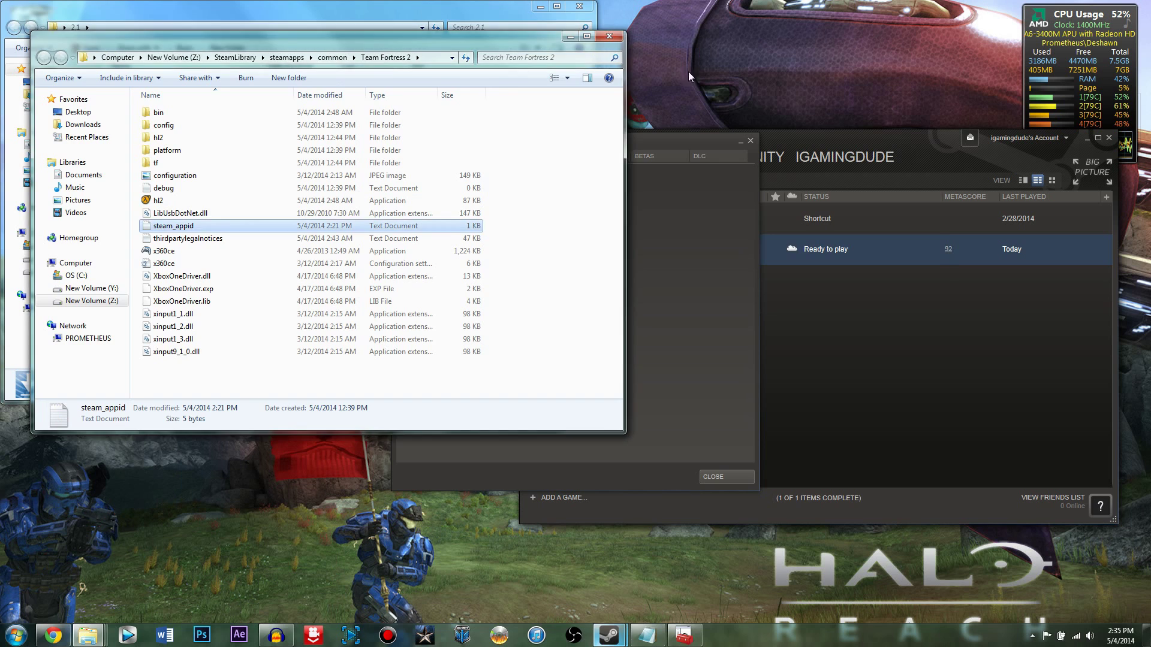
pyautogui.moveTo(310, 37); pyautogui.dragTo(678, 71)
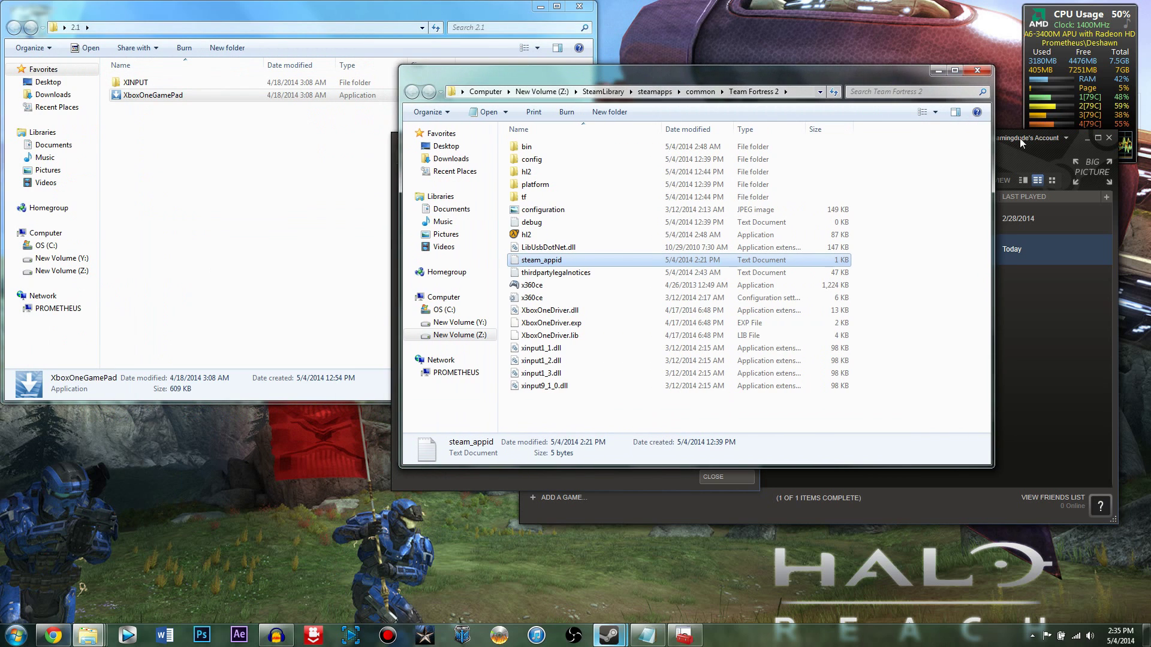
pyautogui.click(1087, 138)
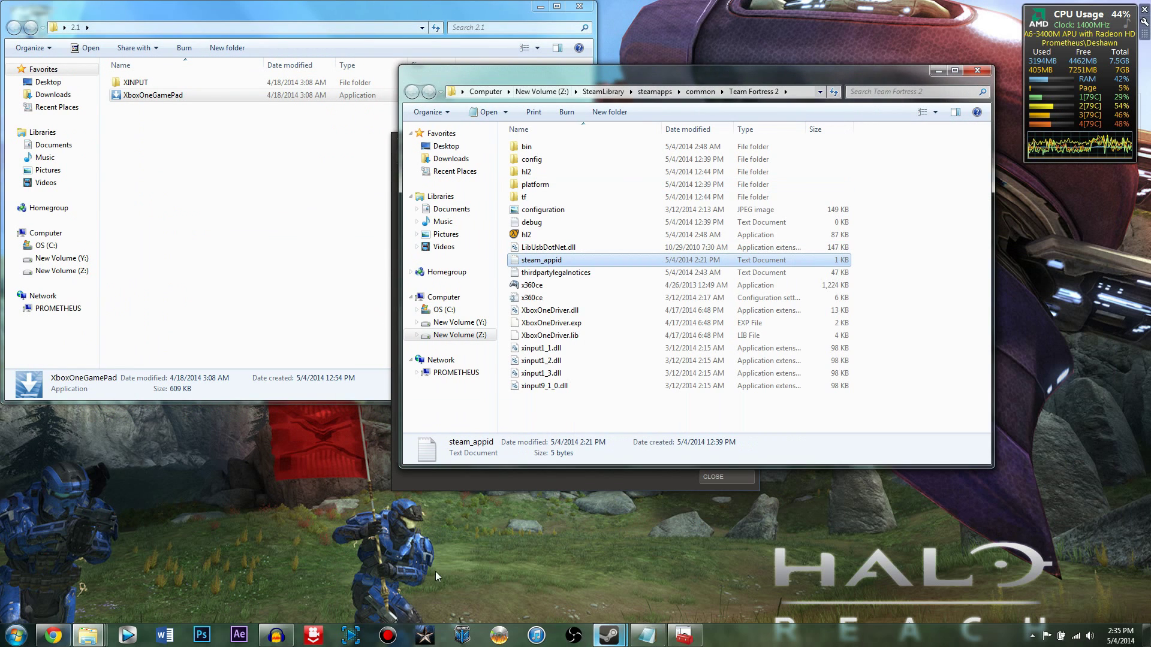
pyautogui.click(954, 70)
pyautogui.moveTo(997, 6); pyautogui.dragTo(1049, 37)
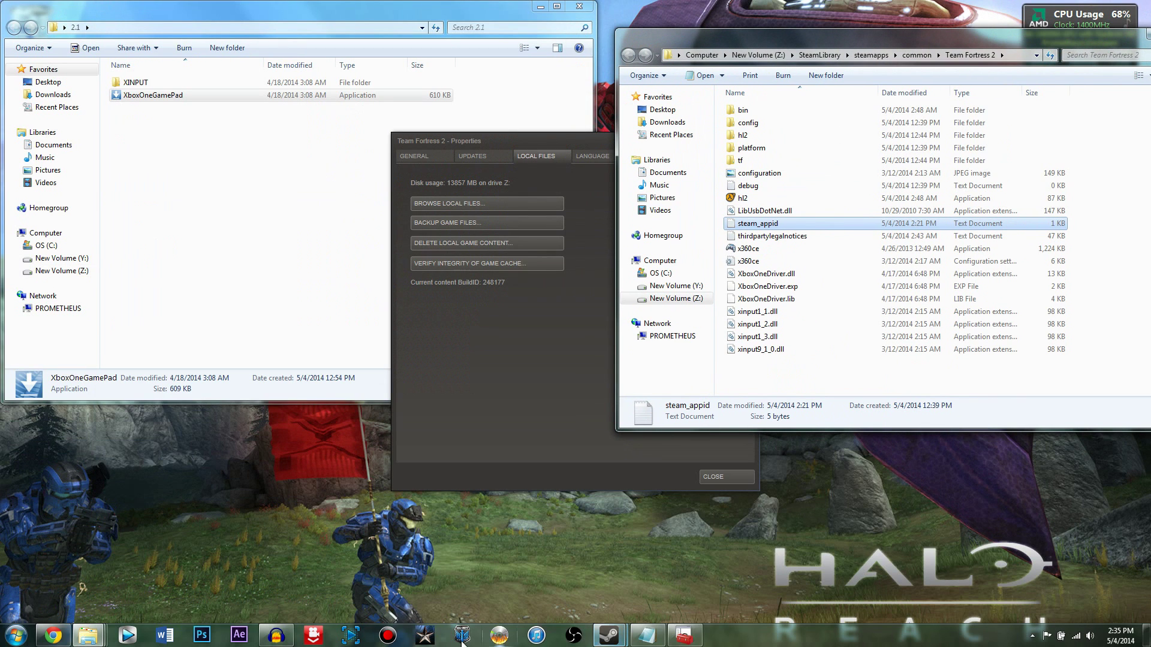
# - View the CoDWaW shortcut's file location through its properties, and close both windows
pyautogui.rightClick(431, 642)
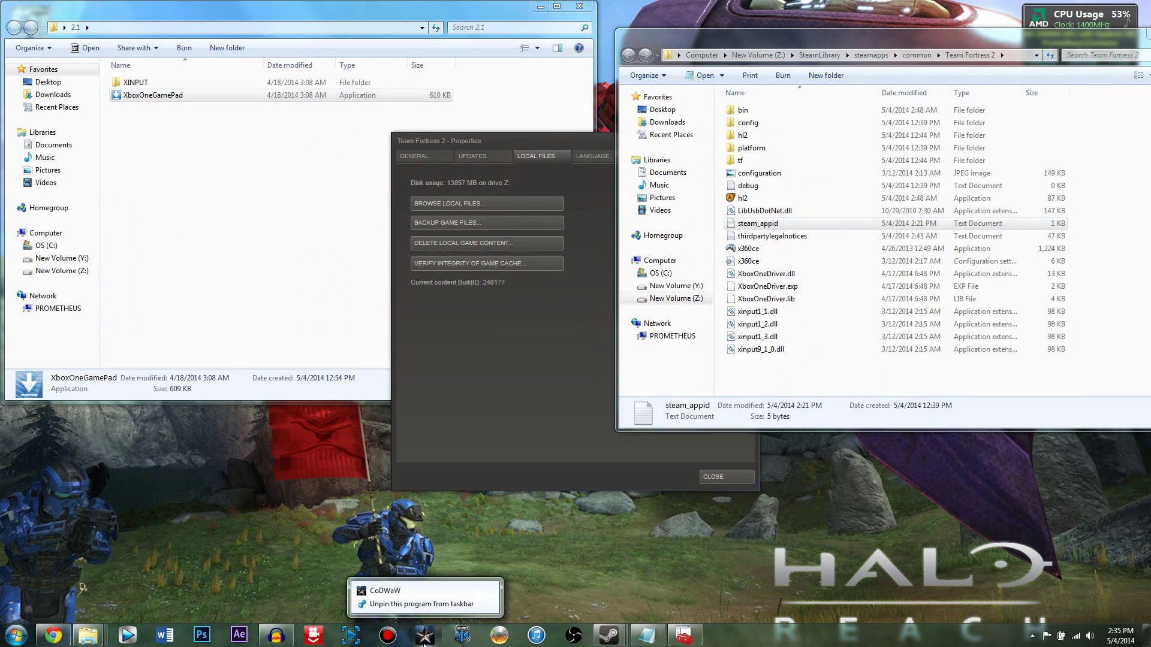
pyautogui.rightClick(413, 595)
pyautogui.click(429, 584)
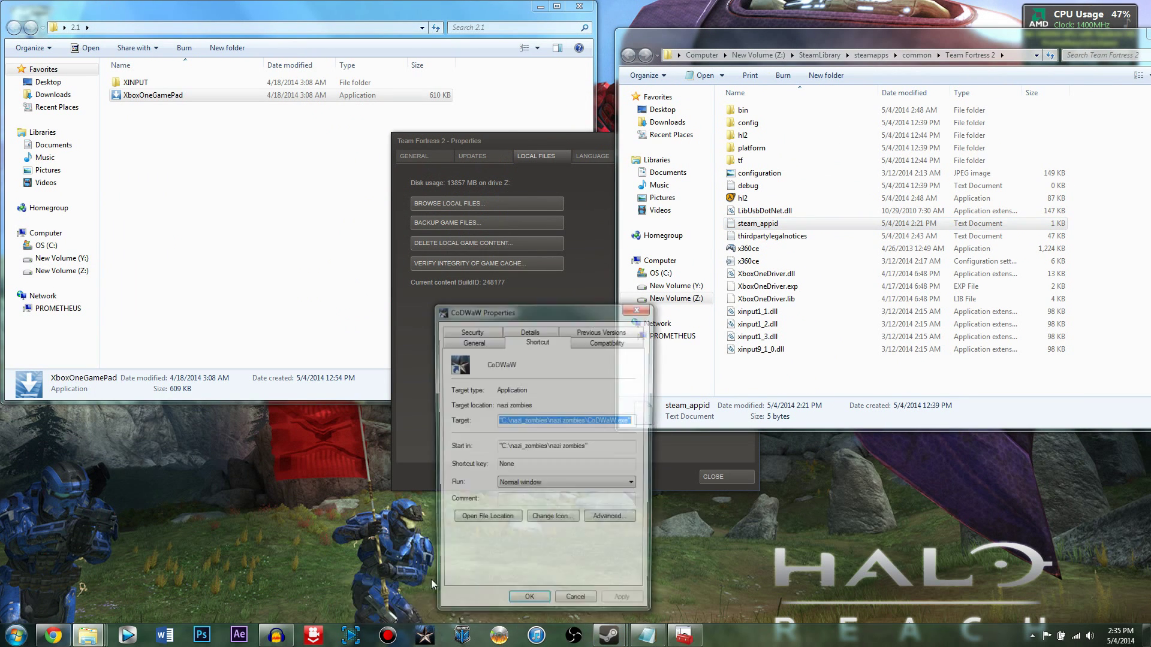
pyautogui.click(487, 521)
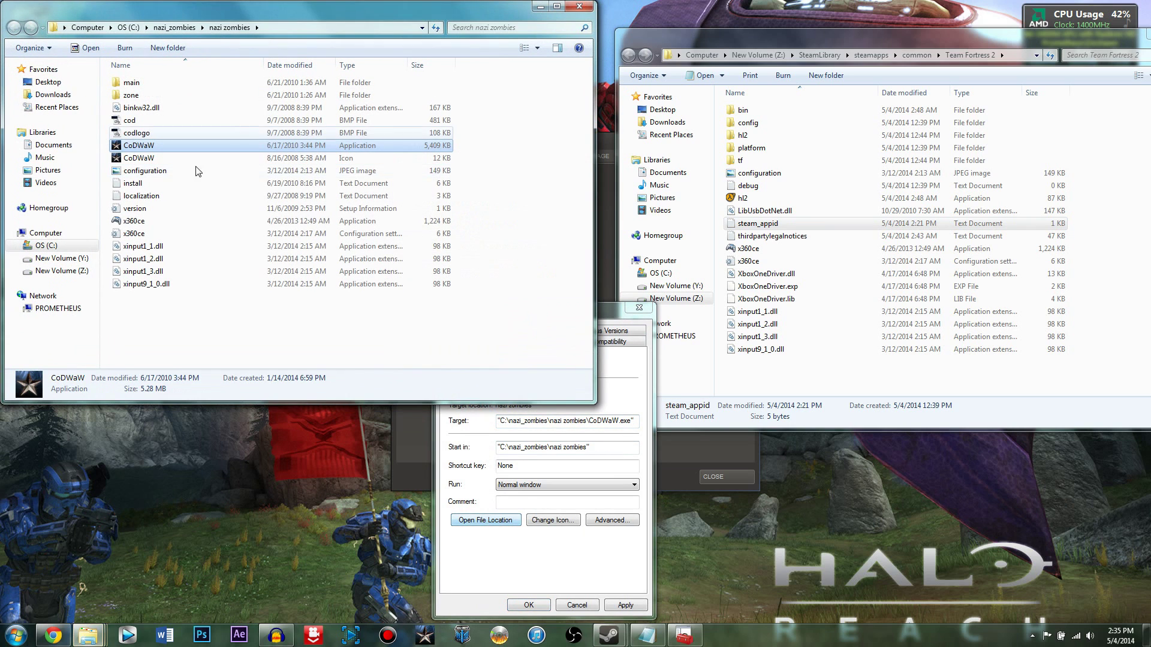
pyautogui.click(590, 6)
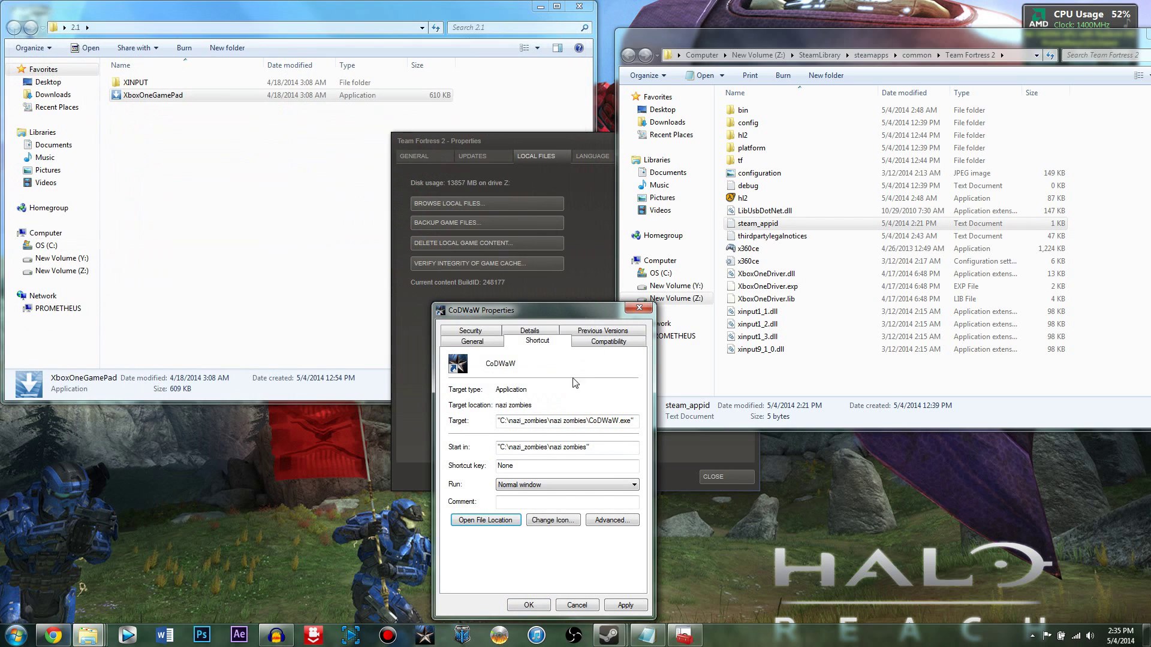
pyautogui.click(639, 307)
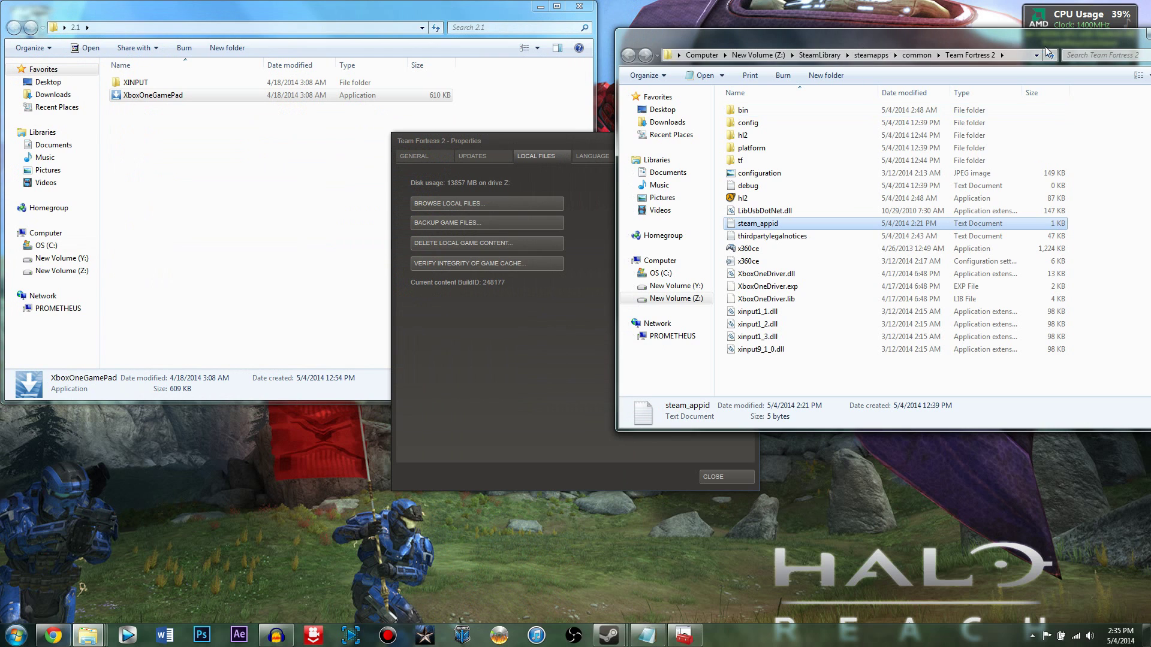
# - Close the Team Fortress 2 properties and place the game's folder window beside the 2.1 folder window
pyautogui.moveTo(991, 29); pyautogui.dragTo(882, 23)
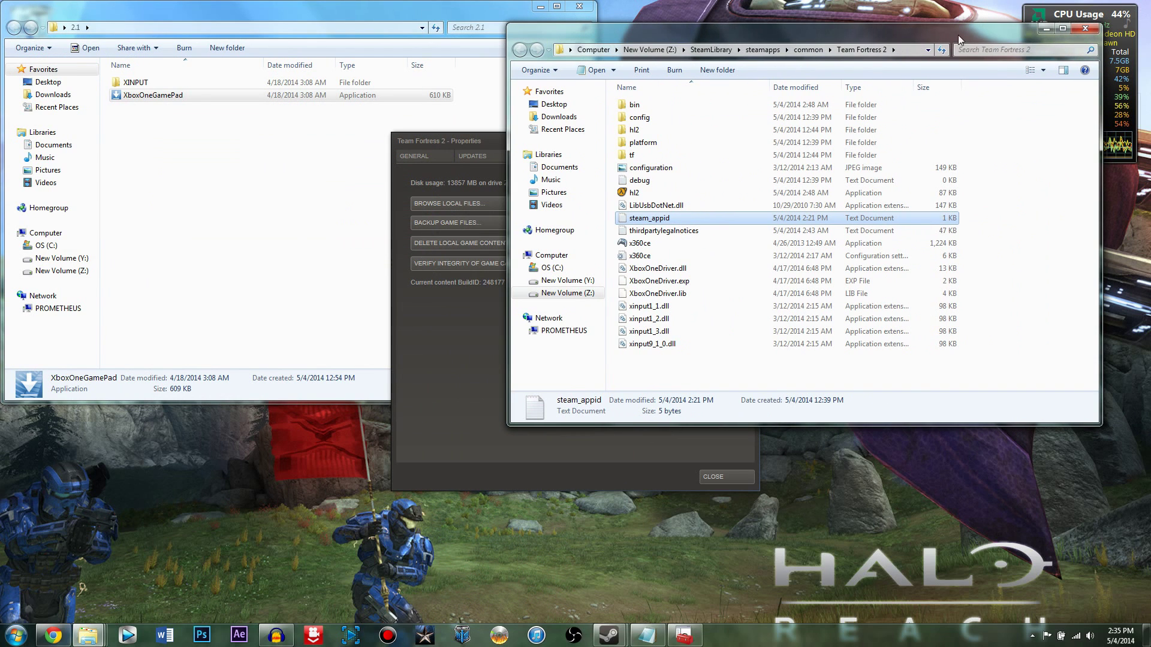
pyautogui.click(488, 136)
pyautogui.click(751, 142)
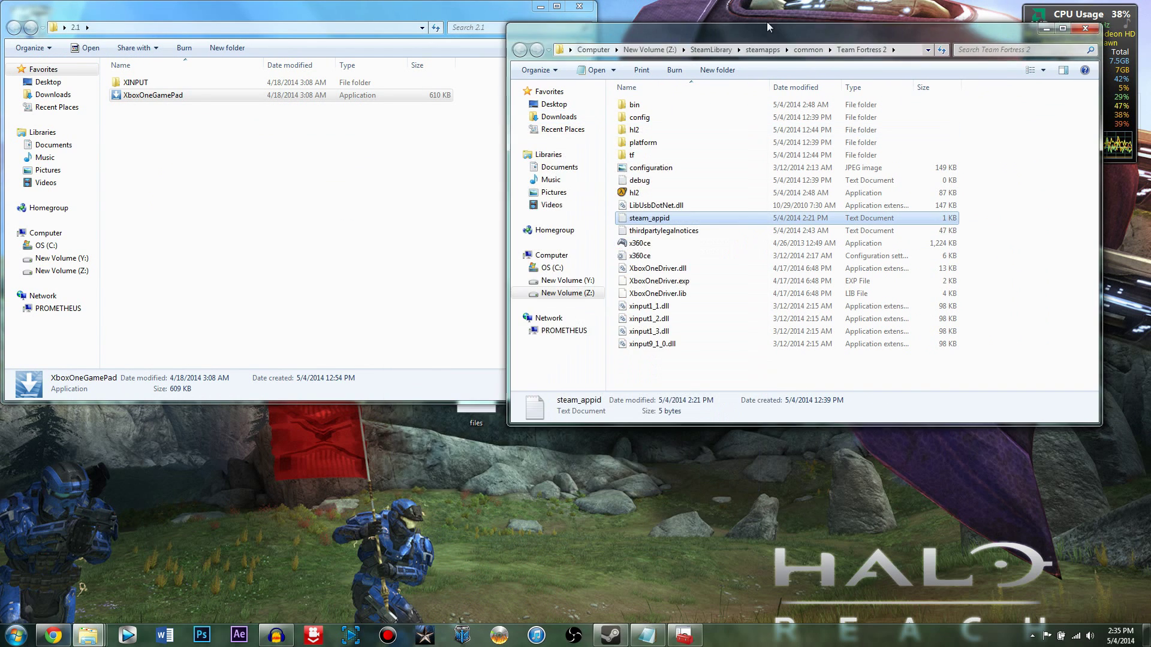
pyautogui.moveTo(769, 27); pyautogui.dragTo(846, 36)
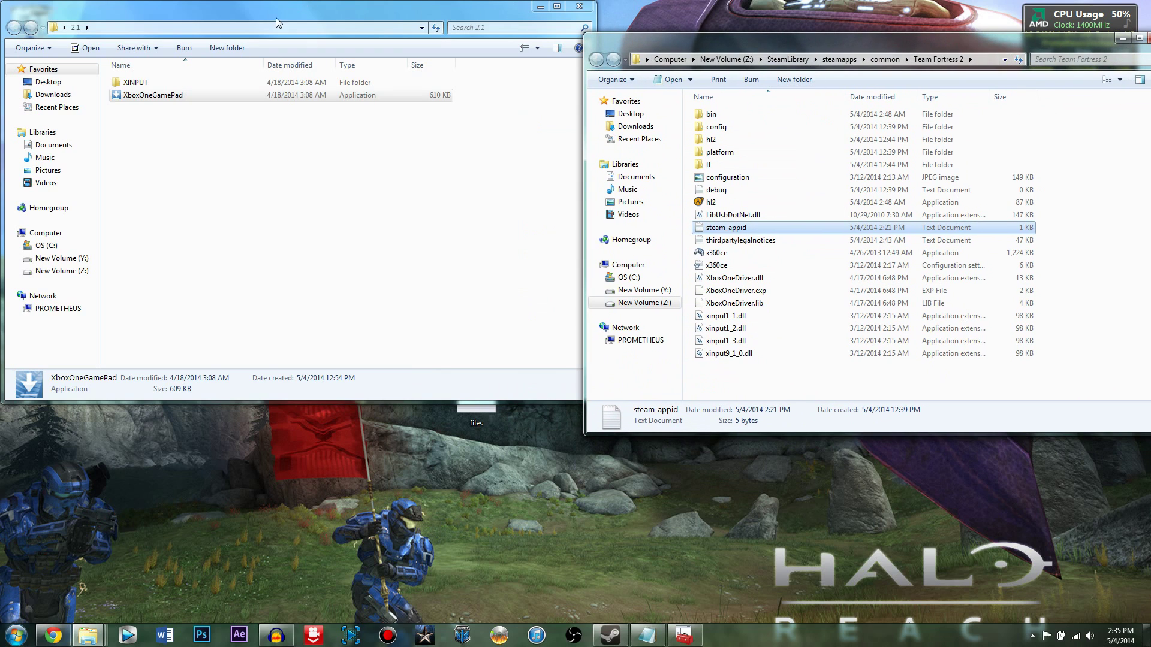
# - Try to copy all five files from the XINPUT folder into the Team Fortress 2 folder, and minimise the XINPUT window
pyautogui.doubleClick(158, 83)
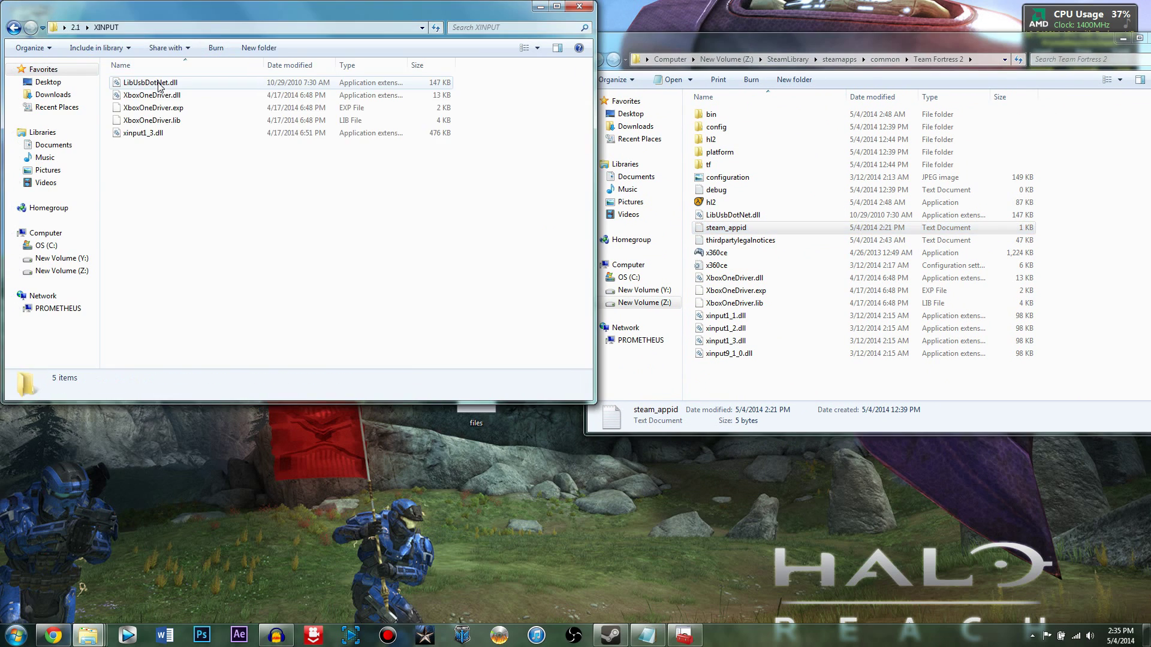
pyautogui.moveTo(124, 174); pyautogui.dragTo(792, 327)
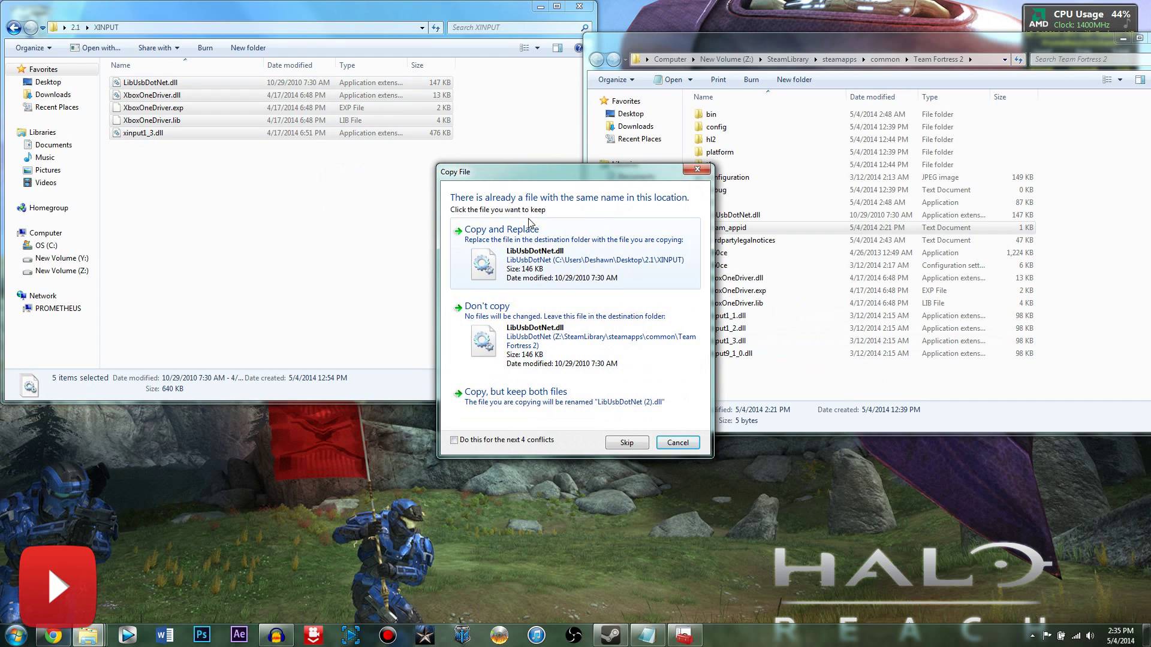
pyautogui.click(684, 443)
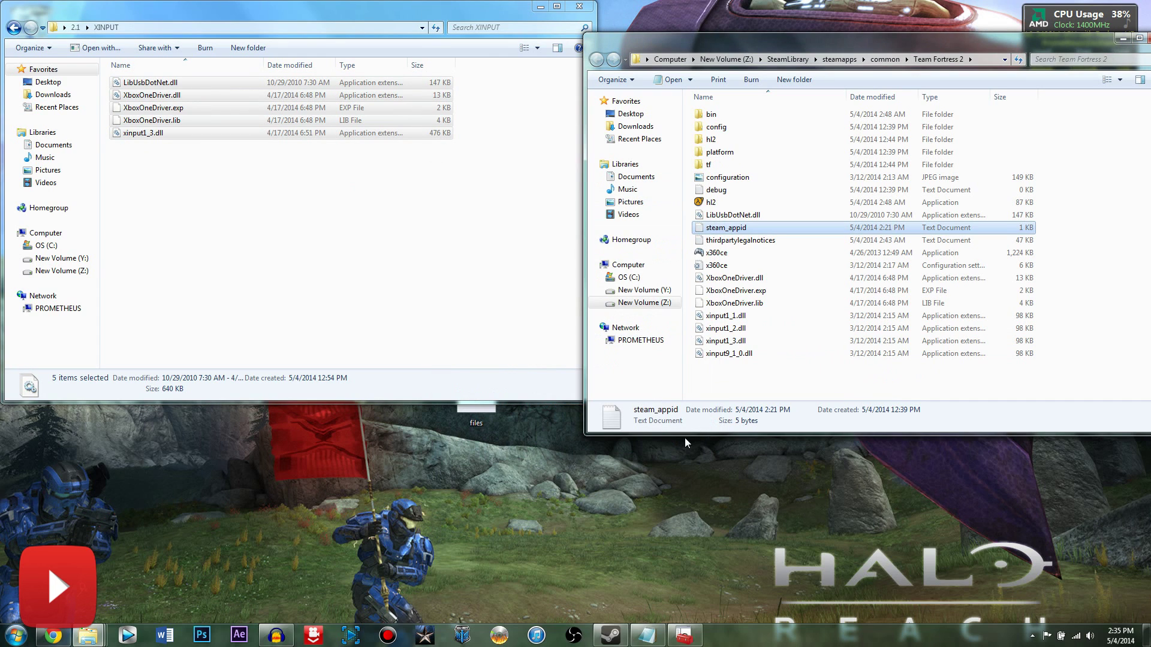
pyautogui.click(543, 8)
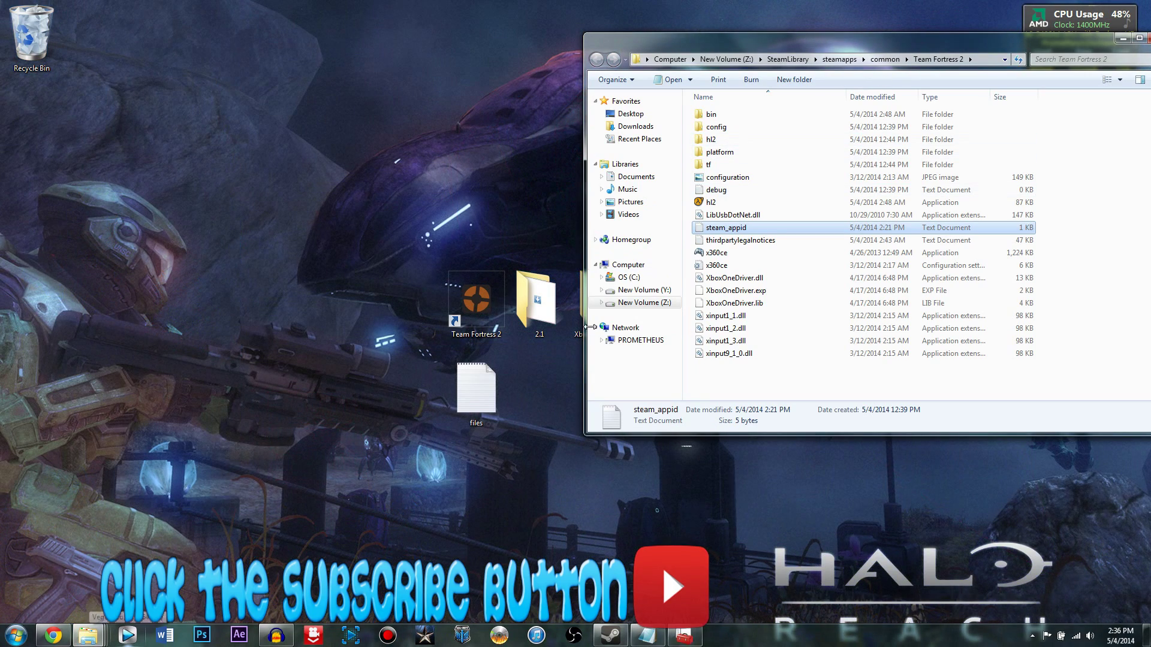
# - Minimise the Team Fortress 2 folder and launch the vJoy_x86x64_I070314 installer from the desktop's XboxGamePad_1.01 folder
pyautogui.click(1123, 38)
pyautogui.doubleClick(605, 284)
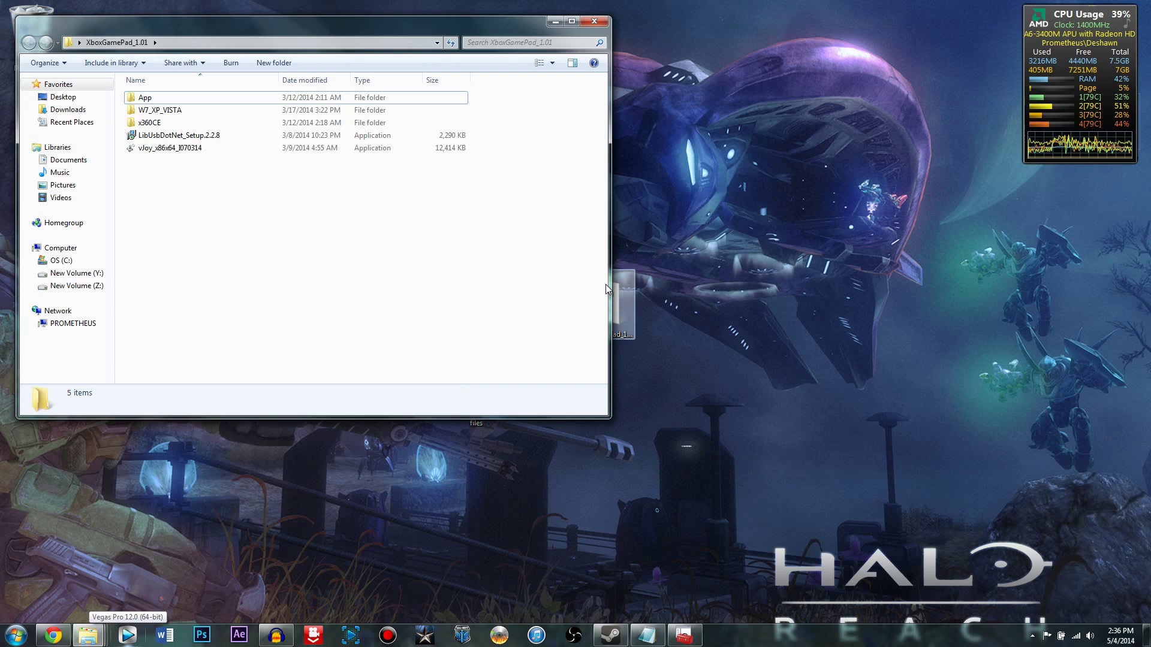
pyautogui.doubleClick(145, 148)
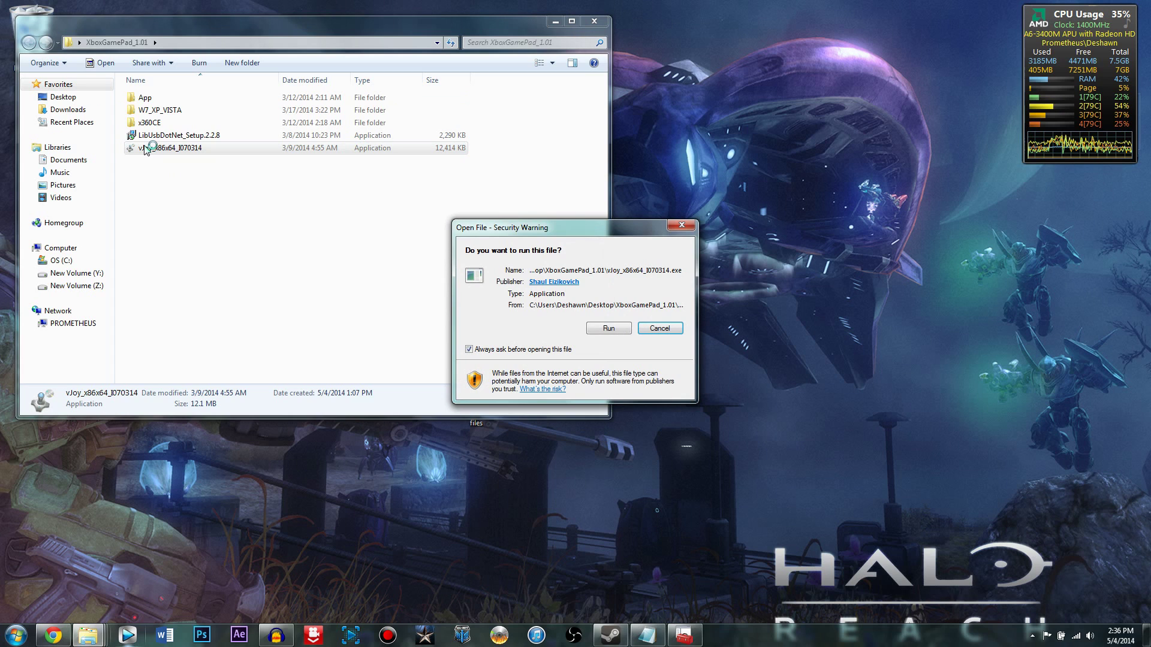
pyautogui.click(619, 328)
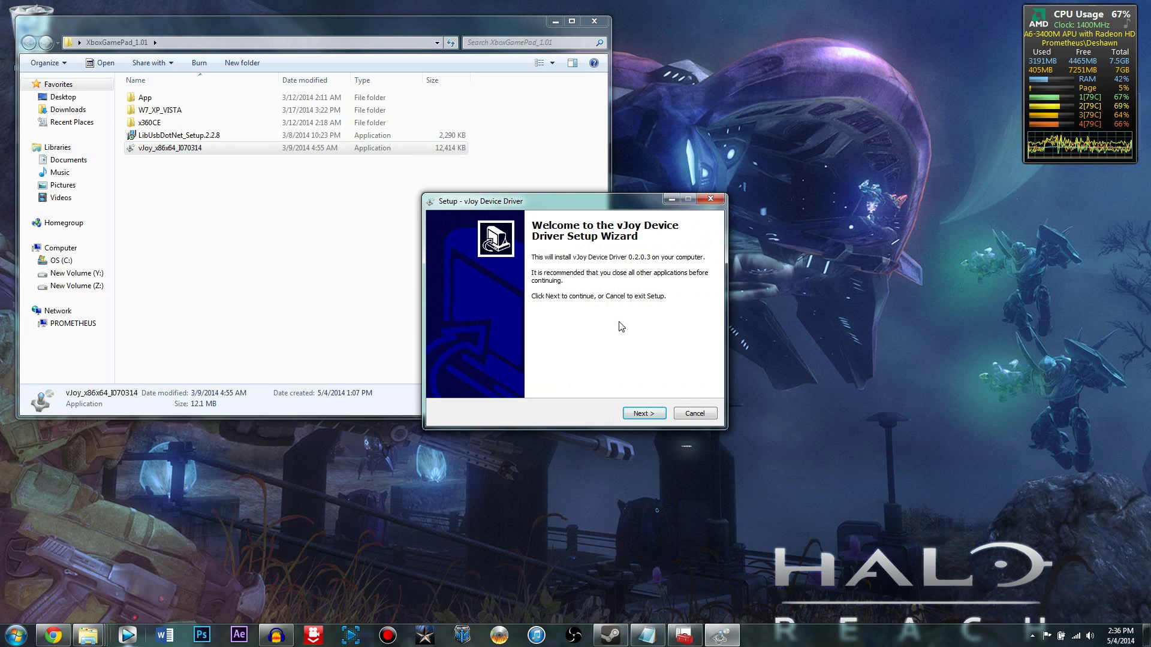
# - Walk through the vJoy Device Driver setup up to the Ready to Install page, and exit it without installing
pyautogui.click(645, 413)
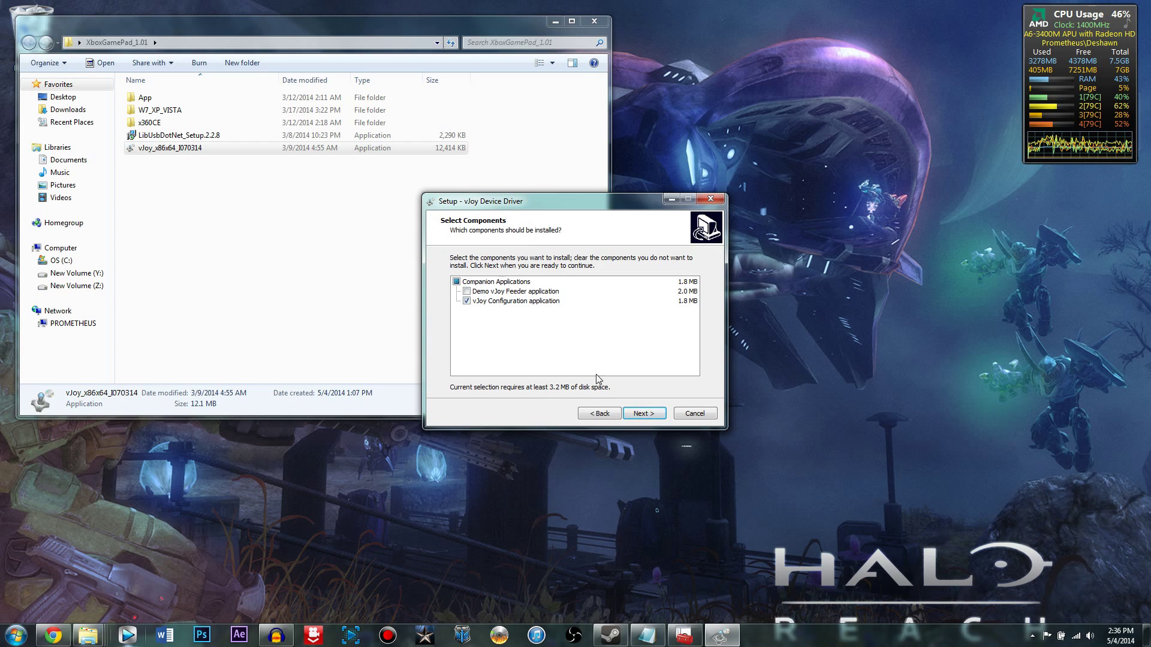
pyautogui.click(636, 413)
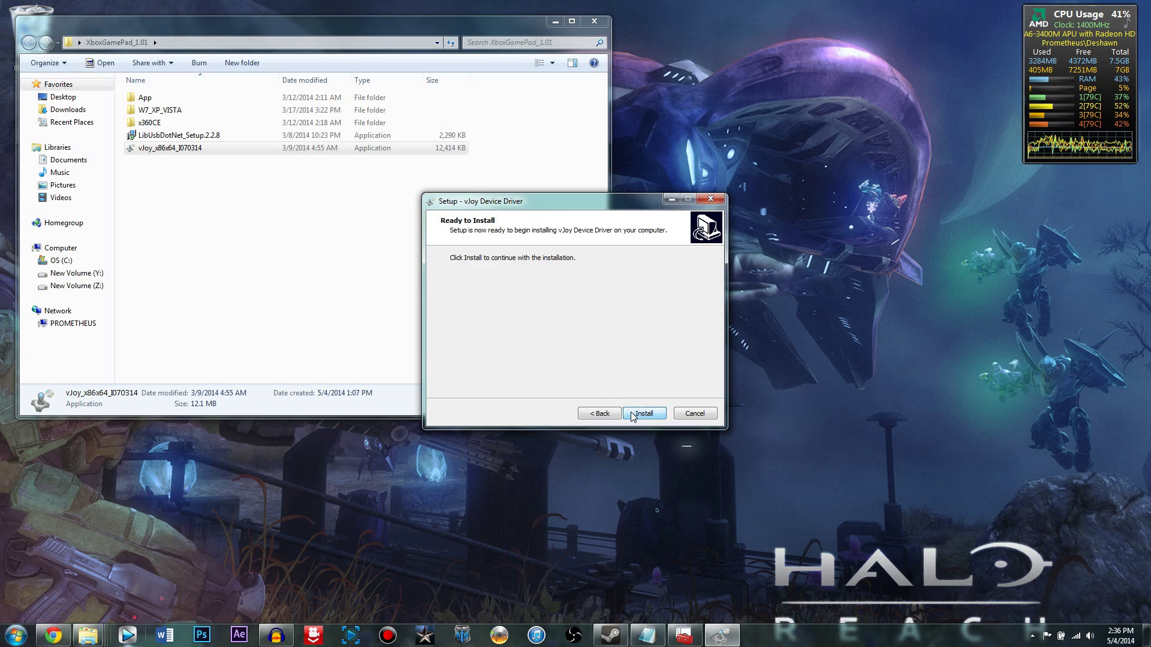
pyautogui.click(687, 418)
pyautogui.click(638, 376)
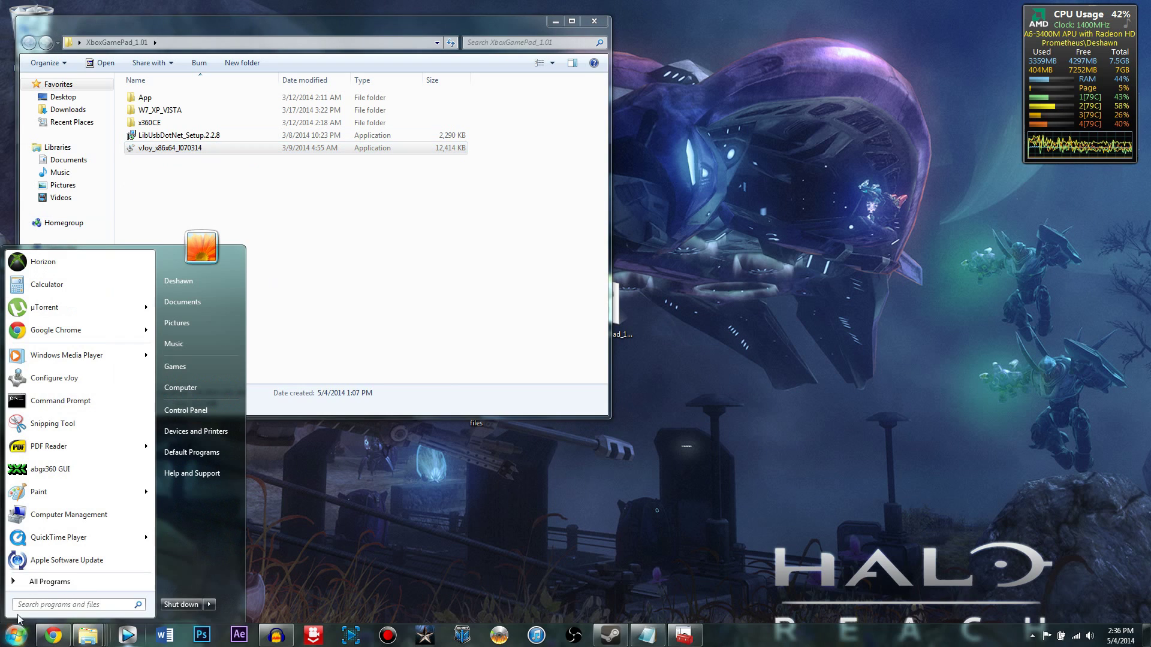
# - Open the Configure vJoy application and place its window near the middle of the desktop
pyautogui.click(72, 605)
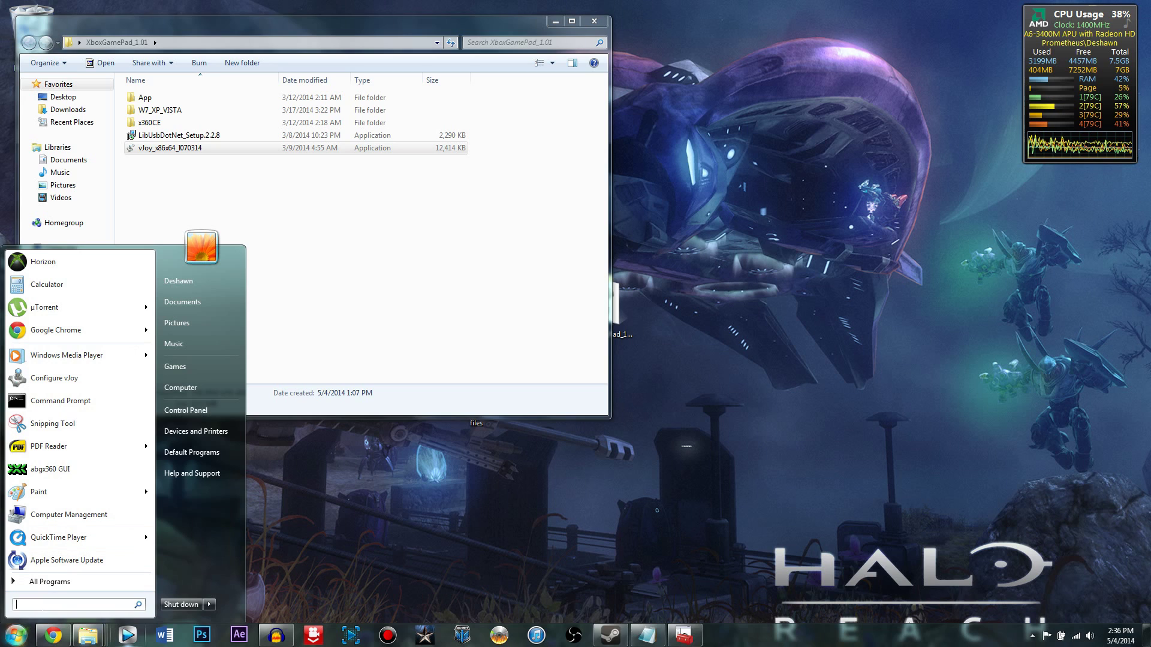
pyautogui.write('vjoy')
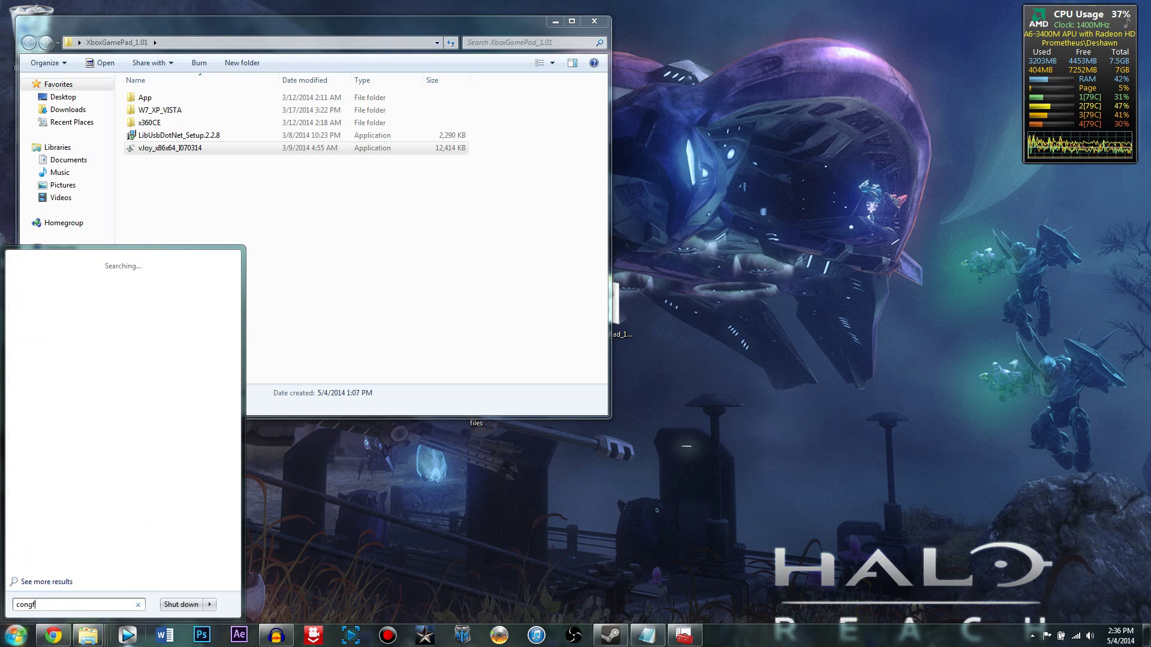
pyautogui.press('BackSpace')
pyautogui.press('BackSpace')
pyautogui.press('BackSpace')
pyautogui.press('BackSpace')
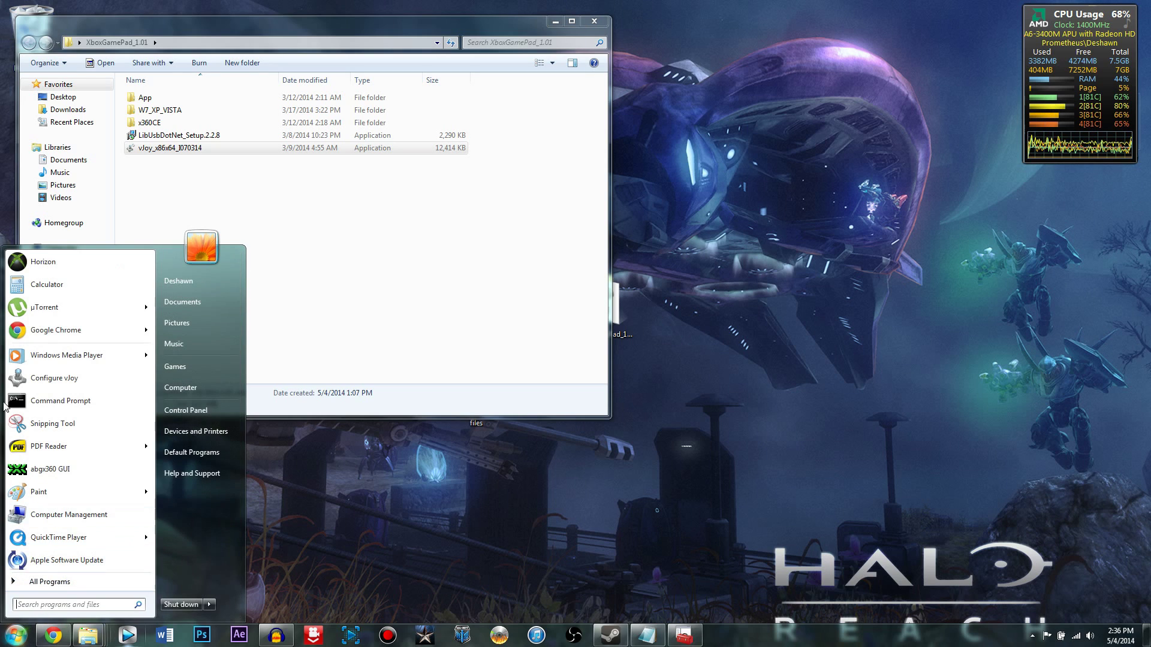
pyautogui.click(55, 378)
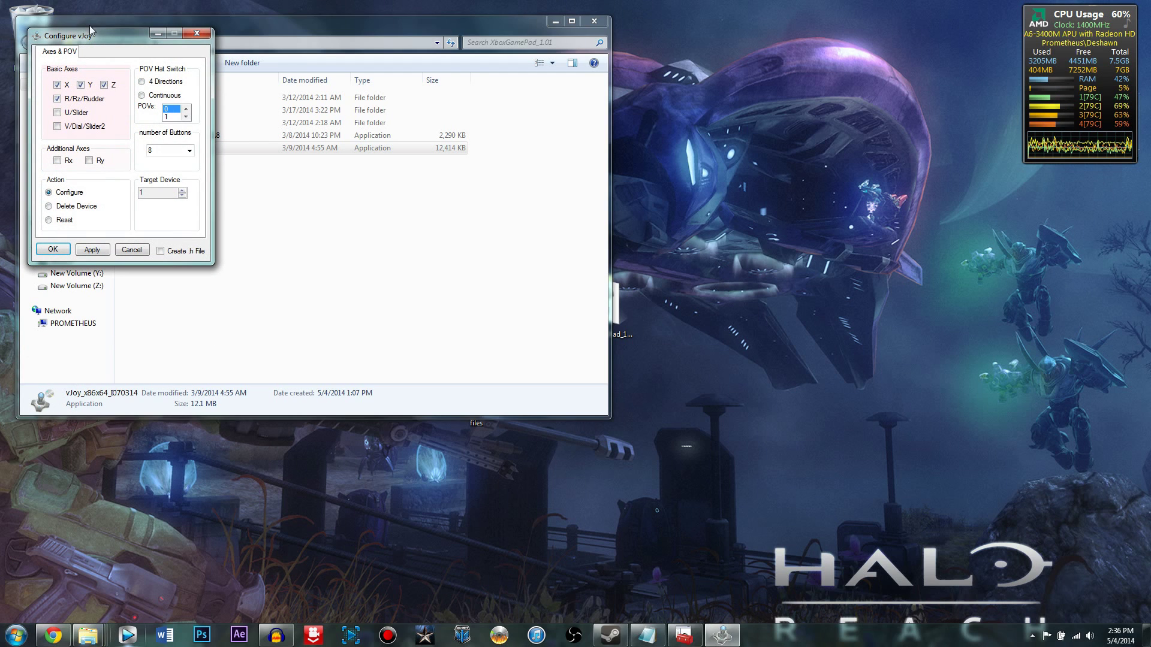
pyautogui.moveTo(94, 35); pyautogui.dragTo(550, 173)
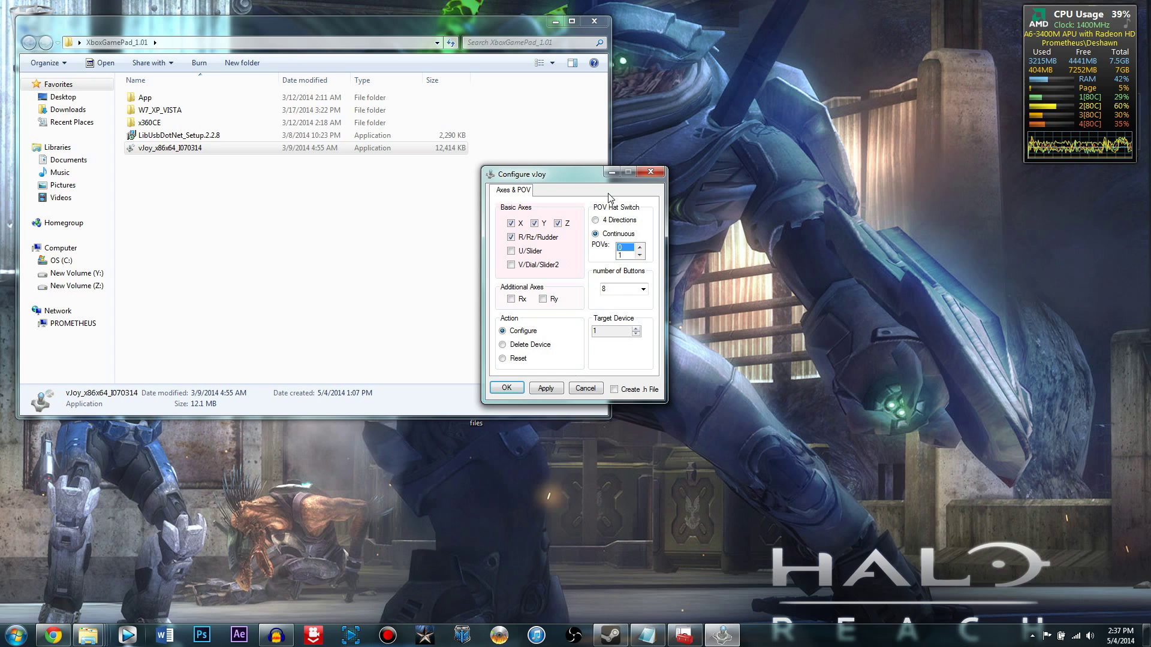
# - Configure vJoy with 1 continuous POV, 17 buttons and the additional Rx and Ry axes, and apply the settings
pyautogui.click(624, 254)
pyautogui.click(643, 289)
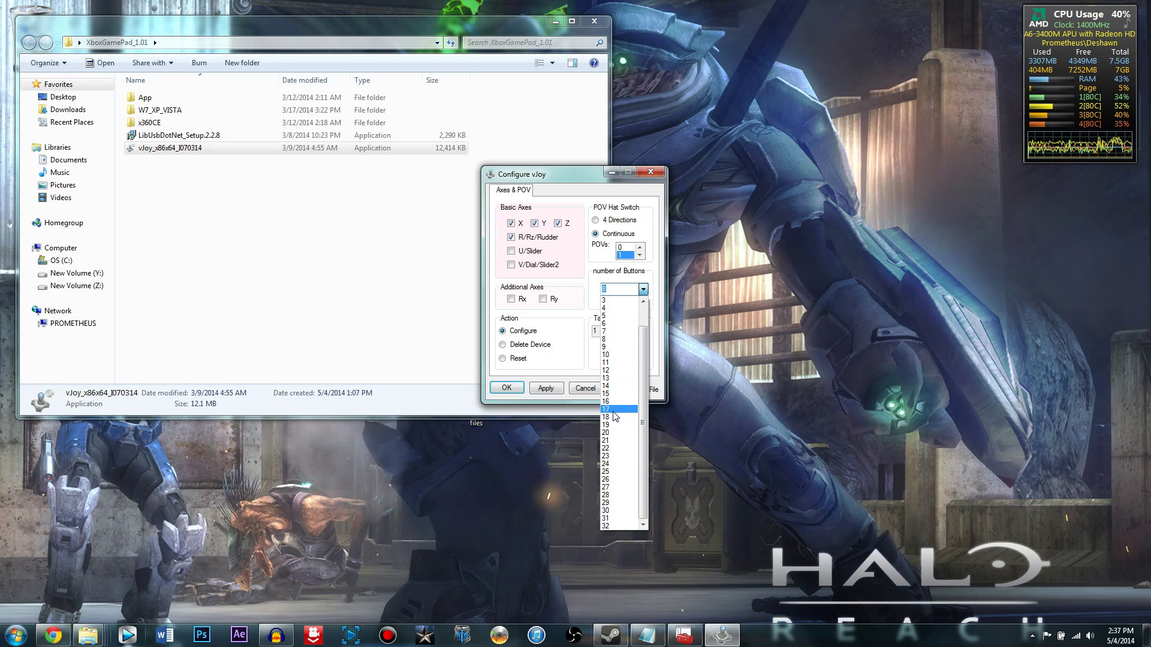
pyautogui.click(612, 409)
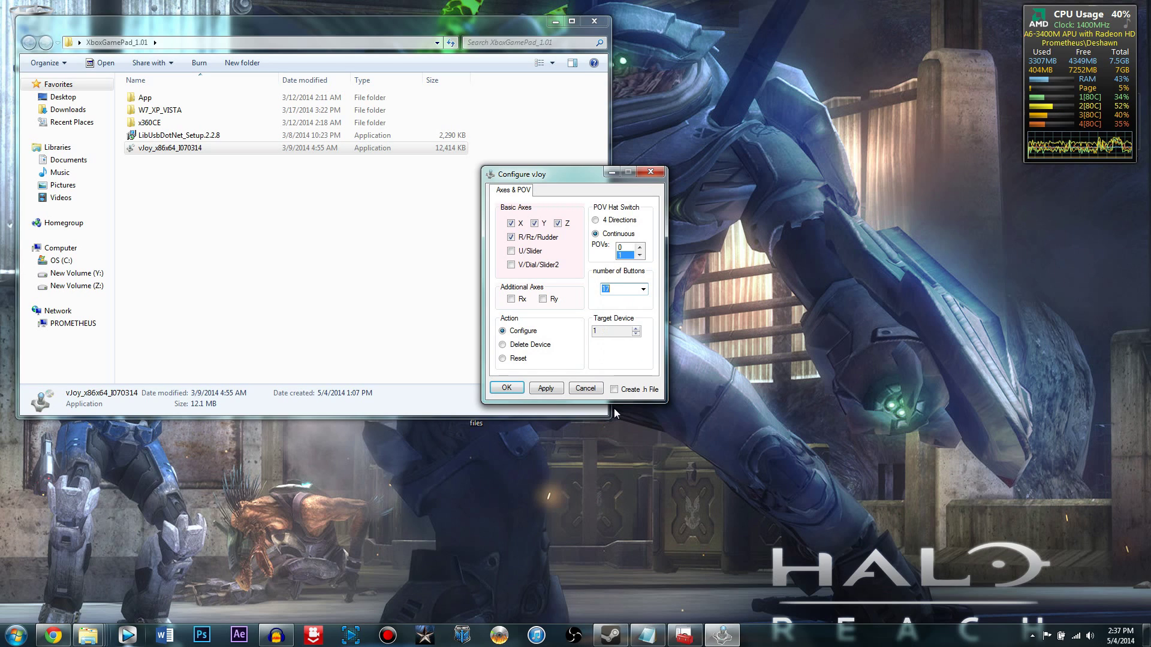
pyautogui.click(512, 299)
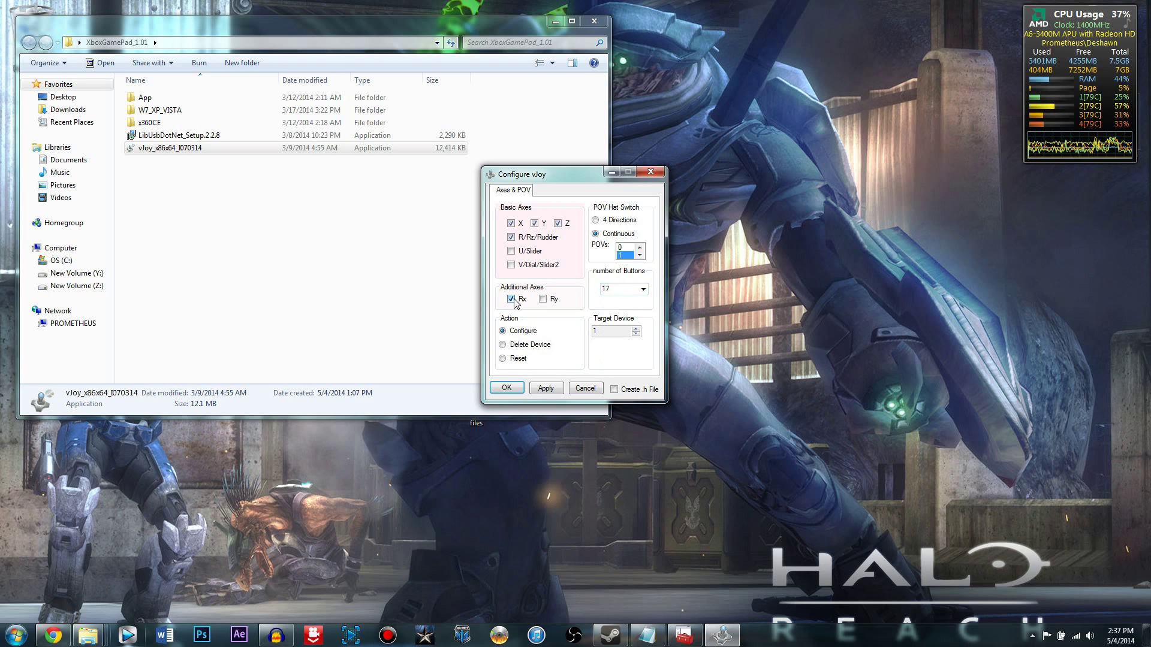
pyautogui.click(543, 299)
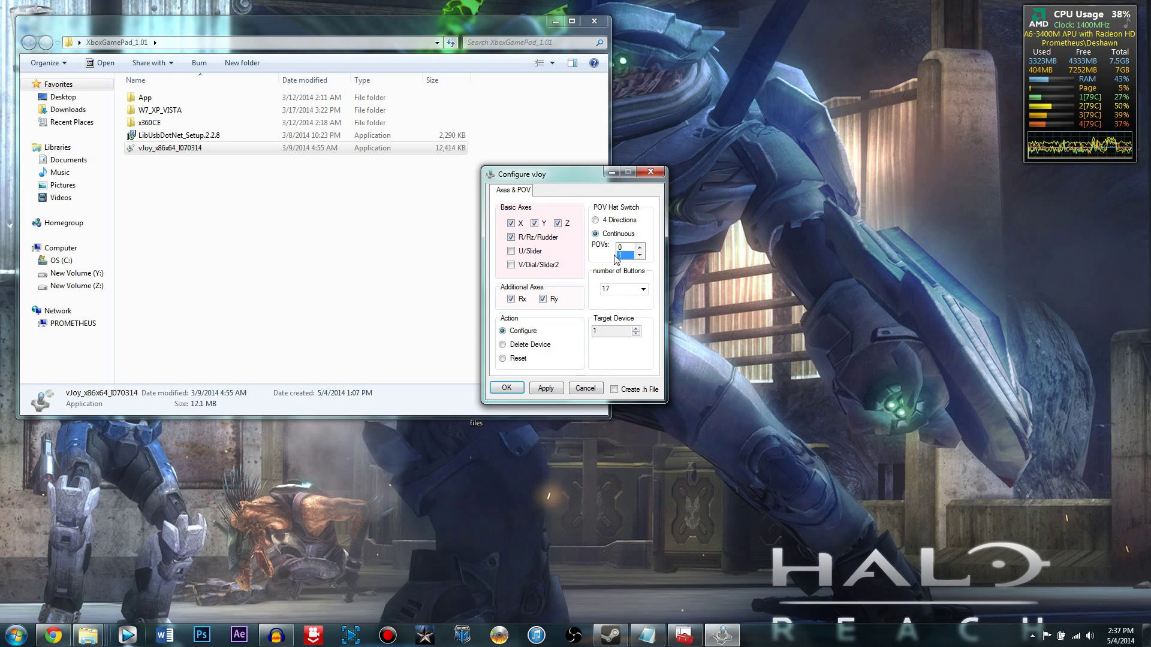
pyautogui.click(555, 389)
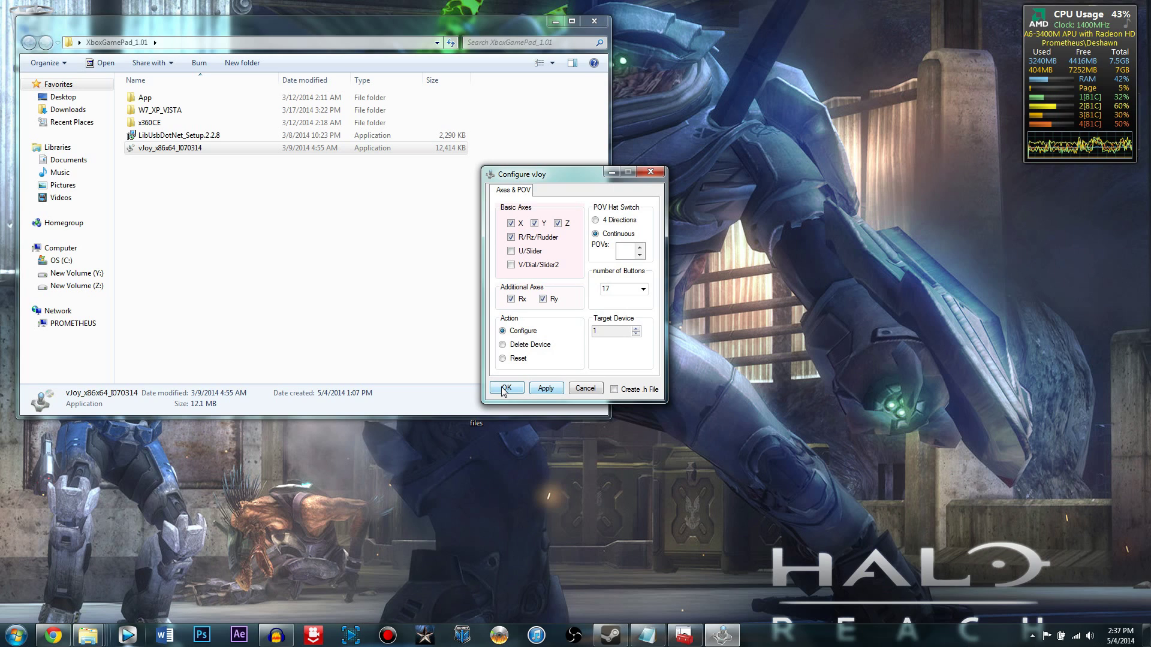
pyautogui.click(505, 388)
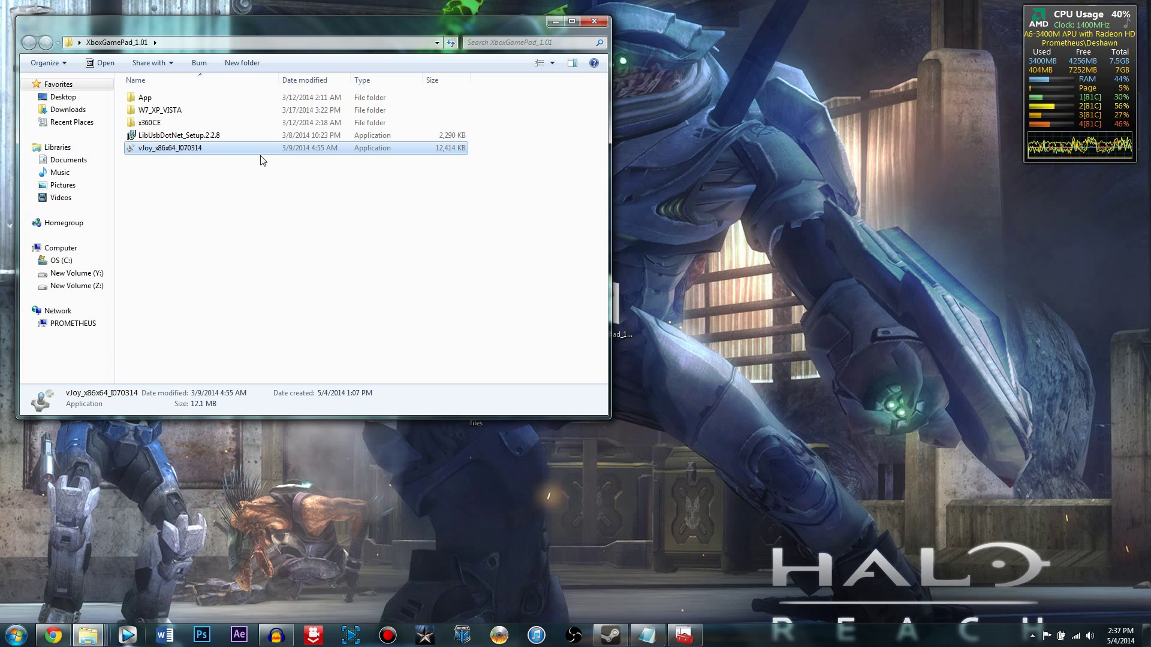
# - Try to copy all seven files from the x360CE folder into the Team Fortress 2 game folder
pyautogui.click(154, 124)
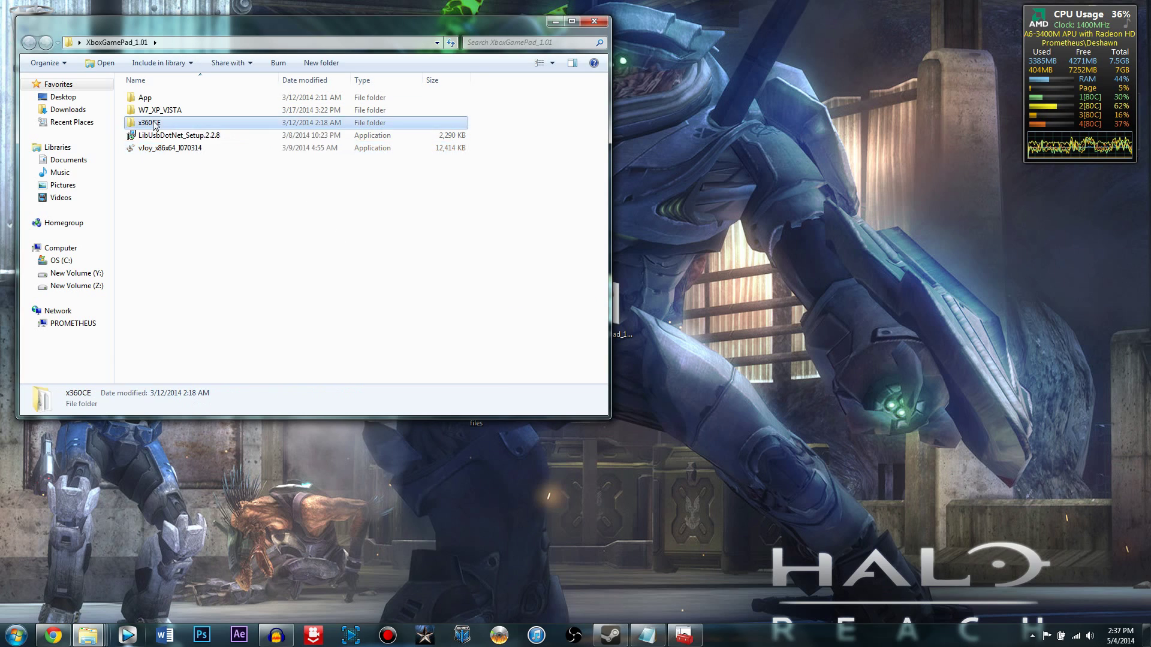
pyautogui.doubleClick(155, 124)
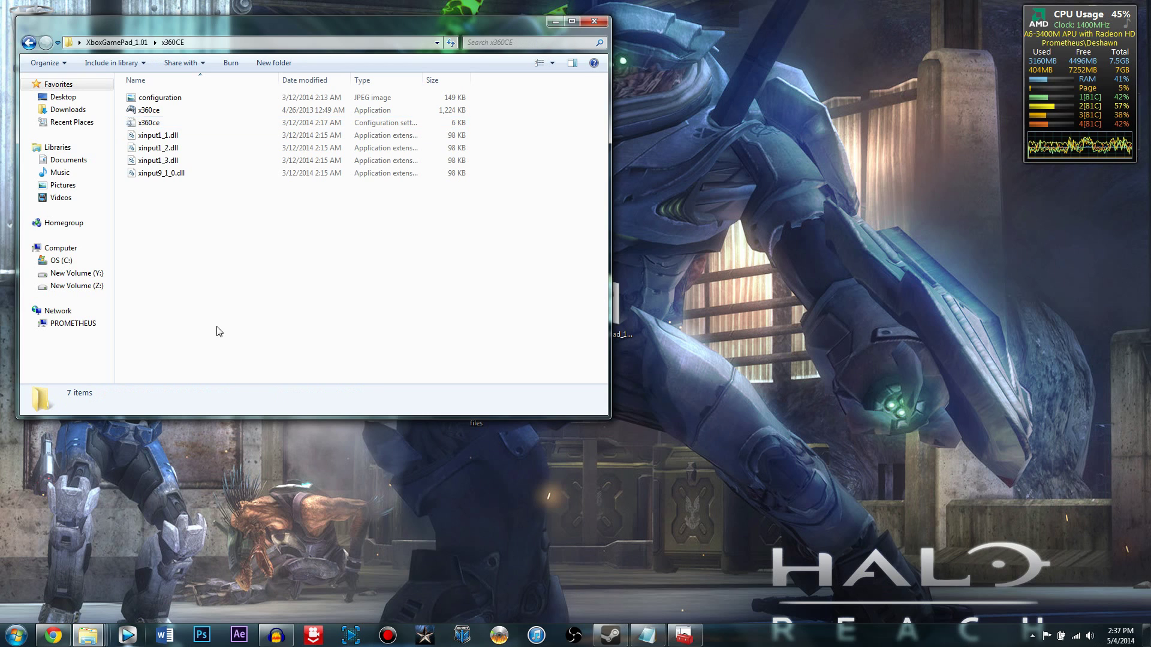
pyautogui.moveTo(88, 635)
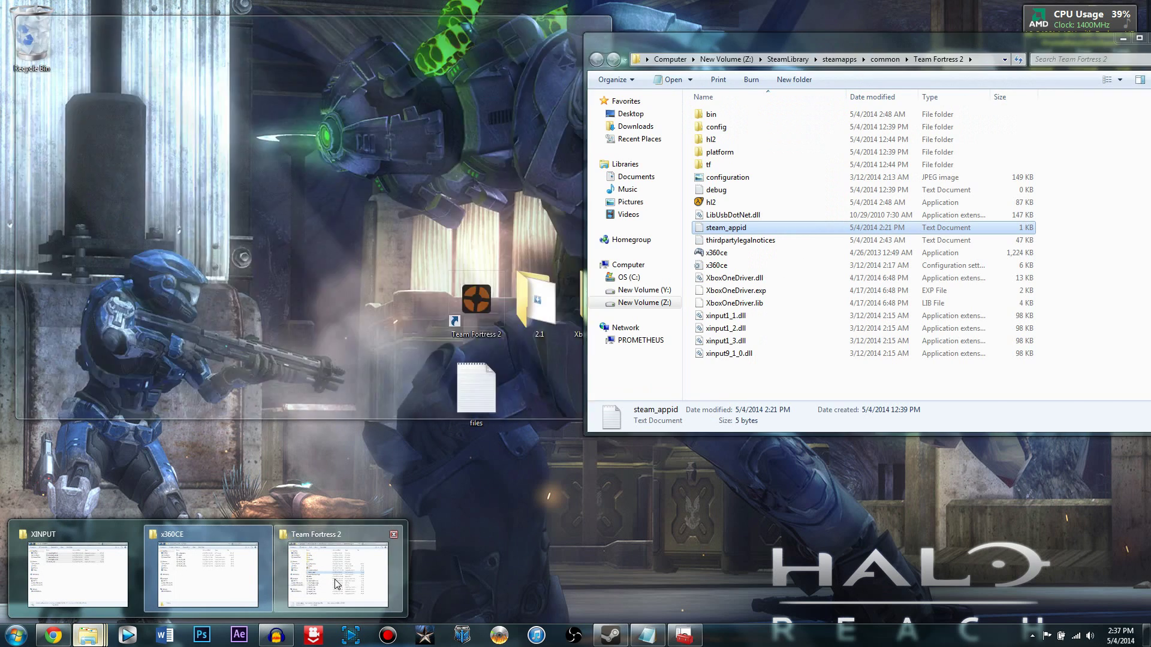
pyautogui.click(338, 585)
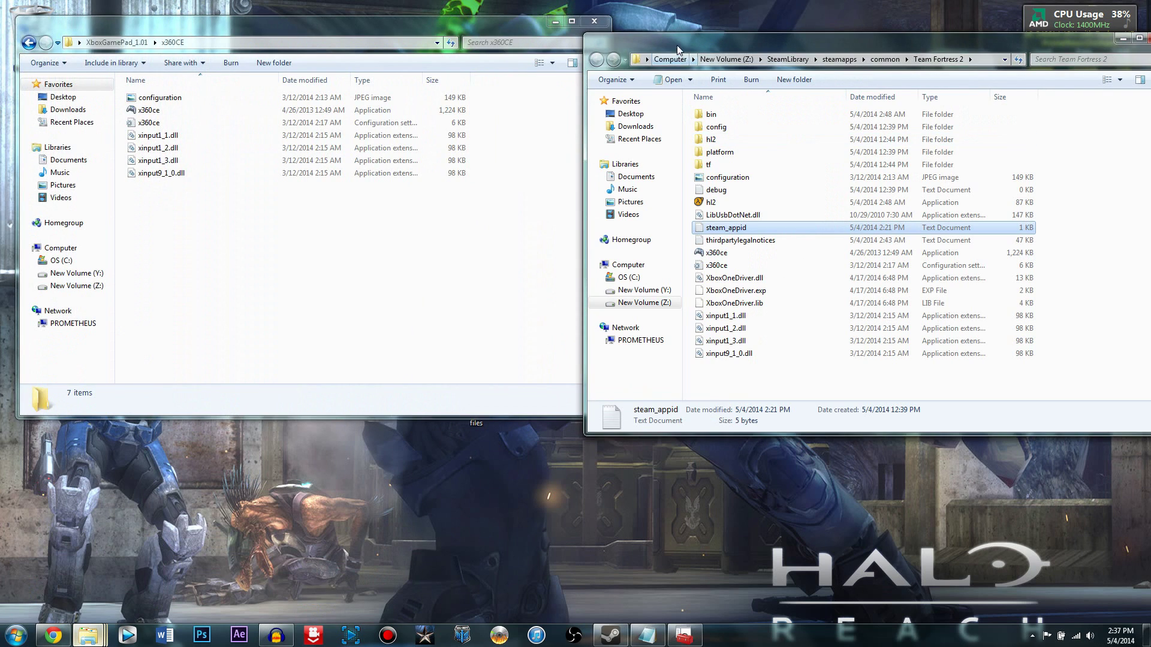
pyautogui.moveTo(678, 45); pyautogui.dragTo(745, 85)
pyautogui.moveTo(202, 212); pyautogui.dragTo(797, 431)
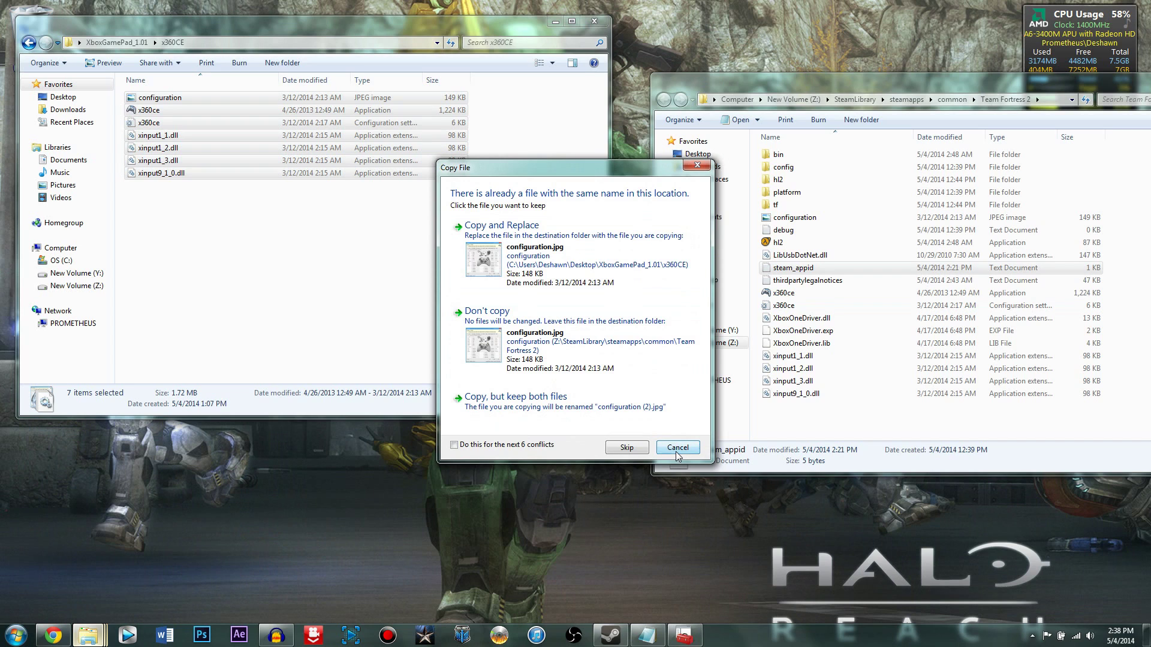
pyautogui.click(675, 453)
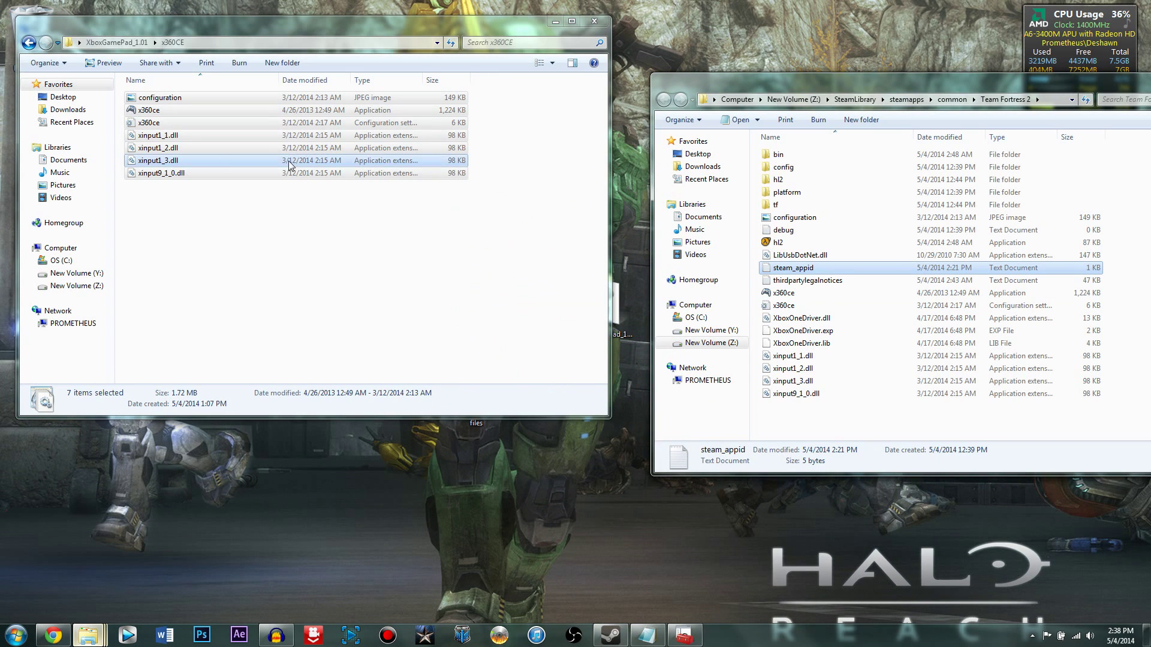
# - Run XboxOneDriverApp from the App folder inside XboxGamePad_1.01, accepting the unverified publisher
pyautogui.click(28, 44)
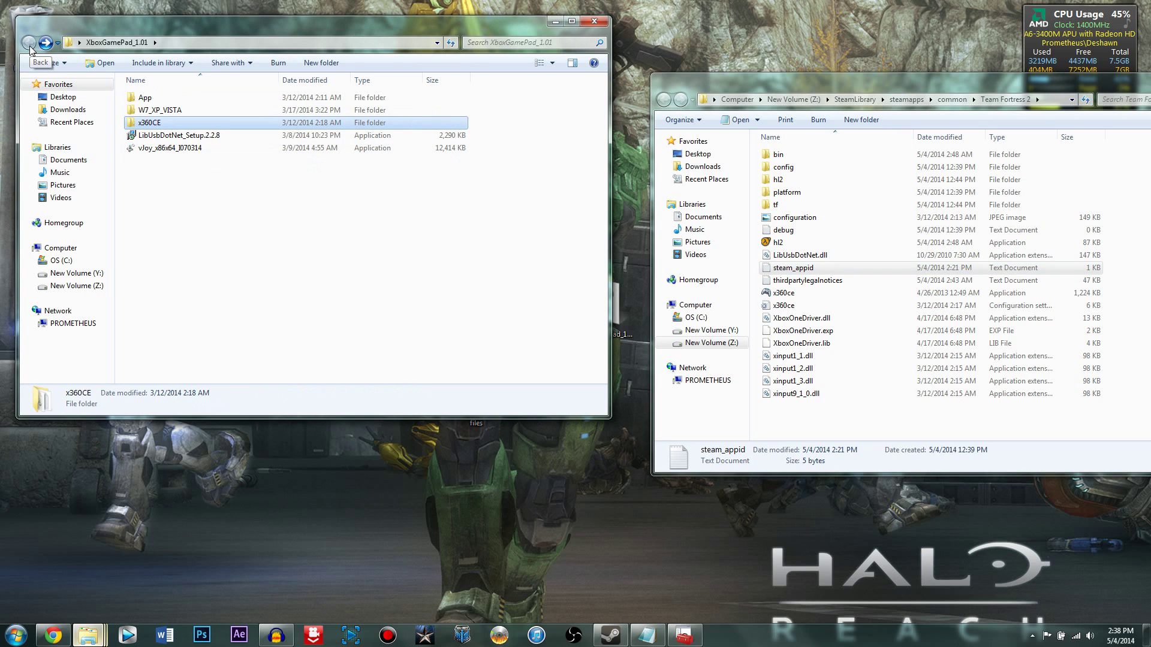
pyautogui.click(152, 100)
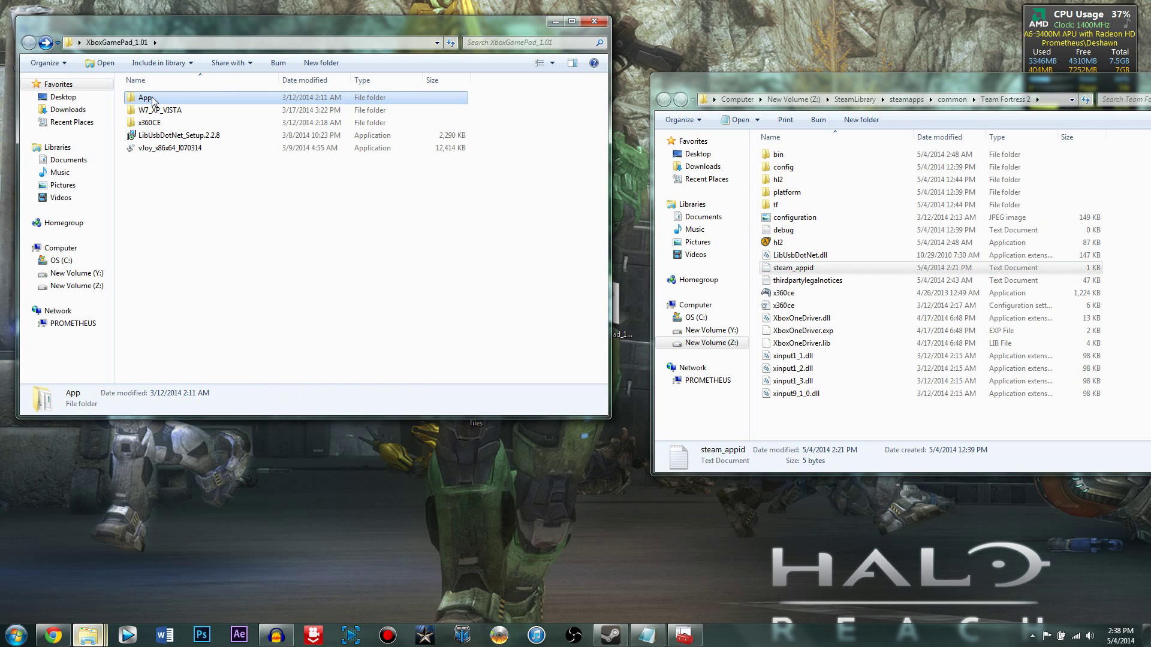
pyautogui.doubleClick(151, 99)
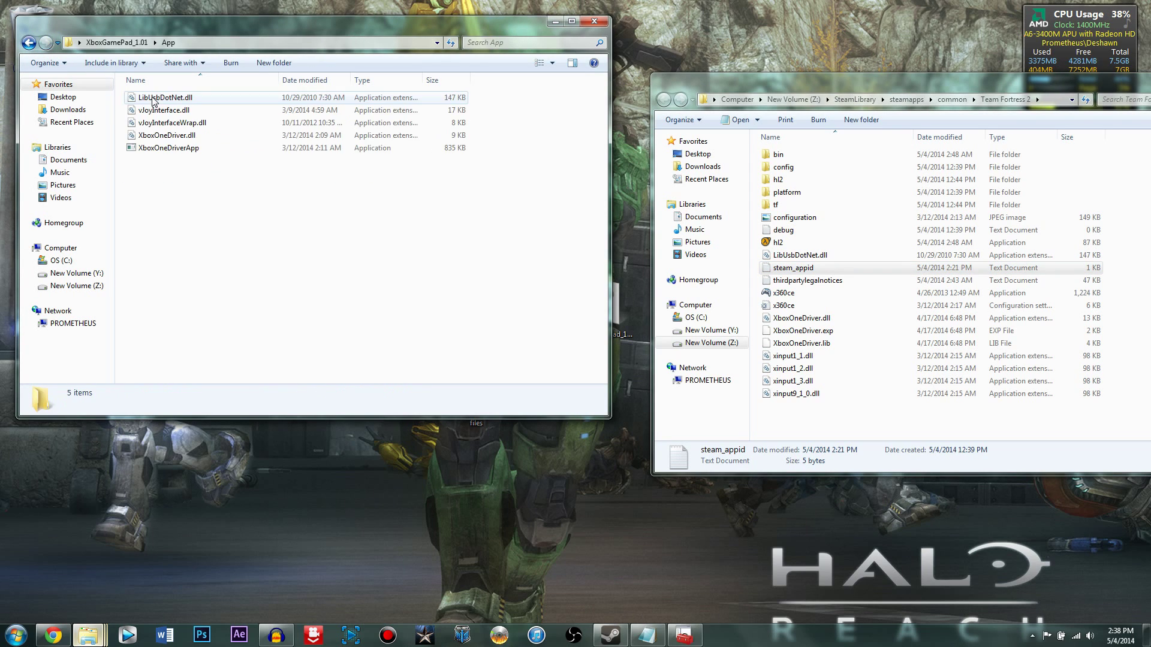
pyautogui.doubleClick(185, 151)
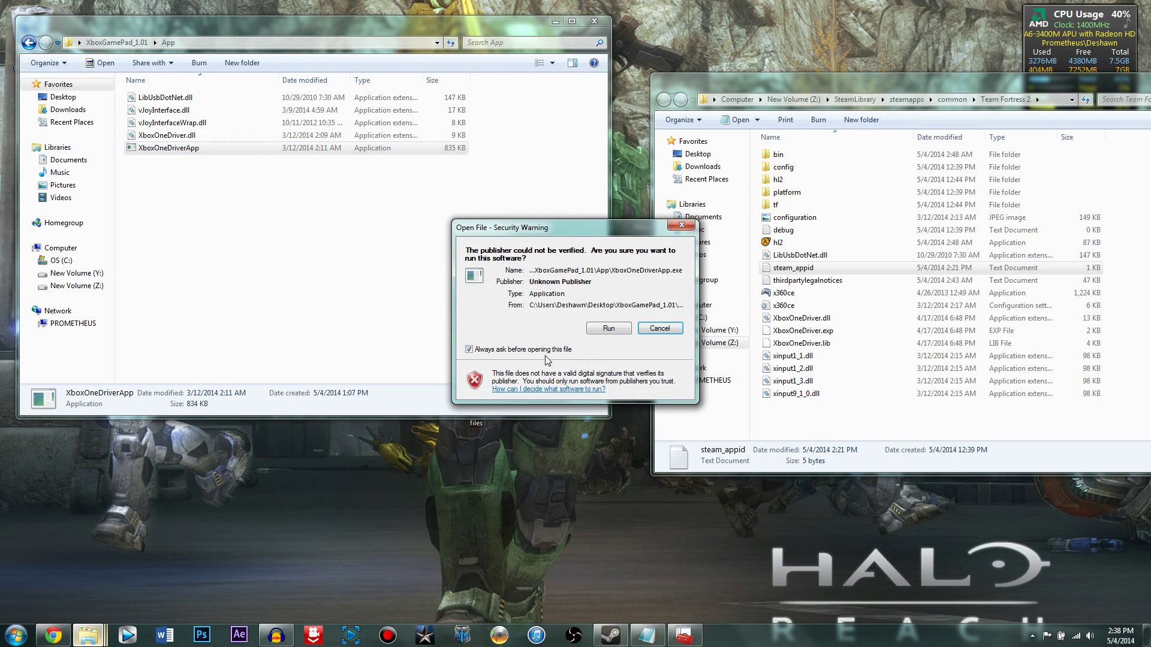
pyautogui.click(609, 328)
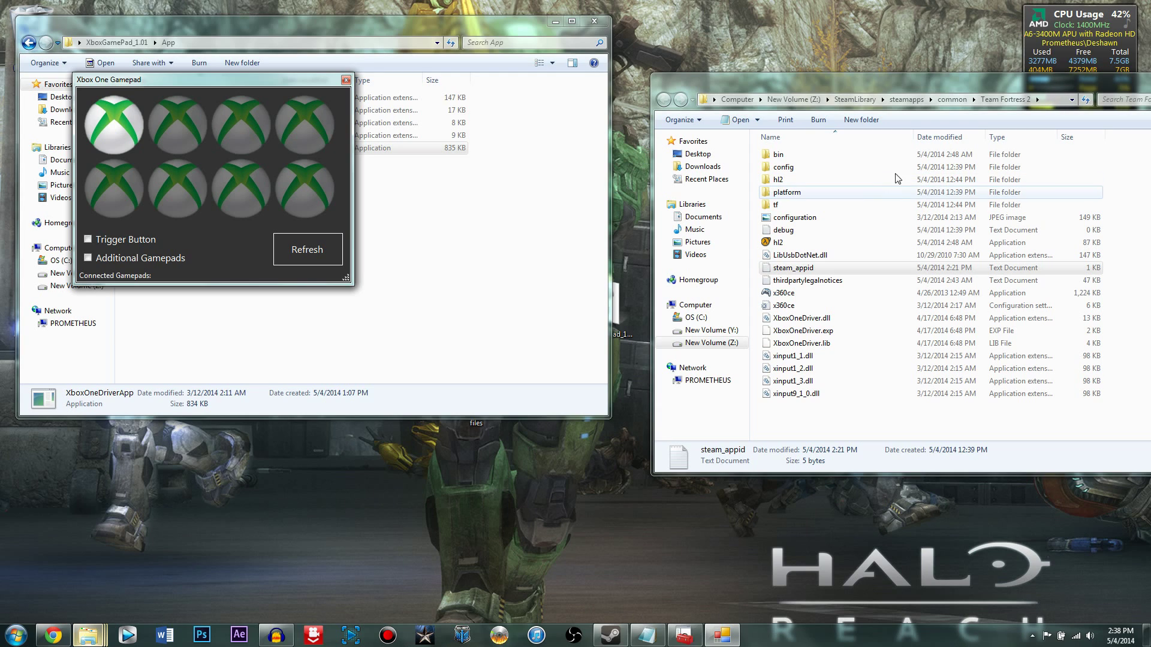
# - Minimise the Team Fortress 2 and App folder windows, and shift the Xbox One Gamepad window aside on the desktop
pyautogui.moveTo(1015, 84); pyautogui.dragTo(906, 87)
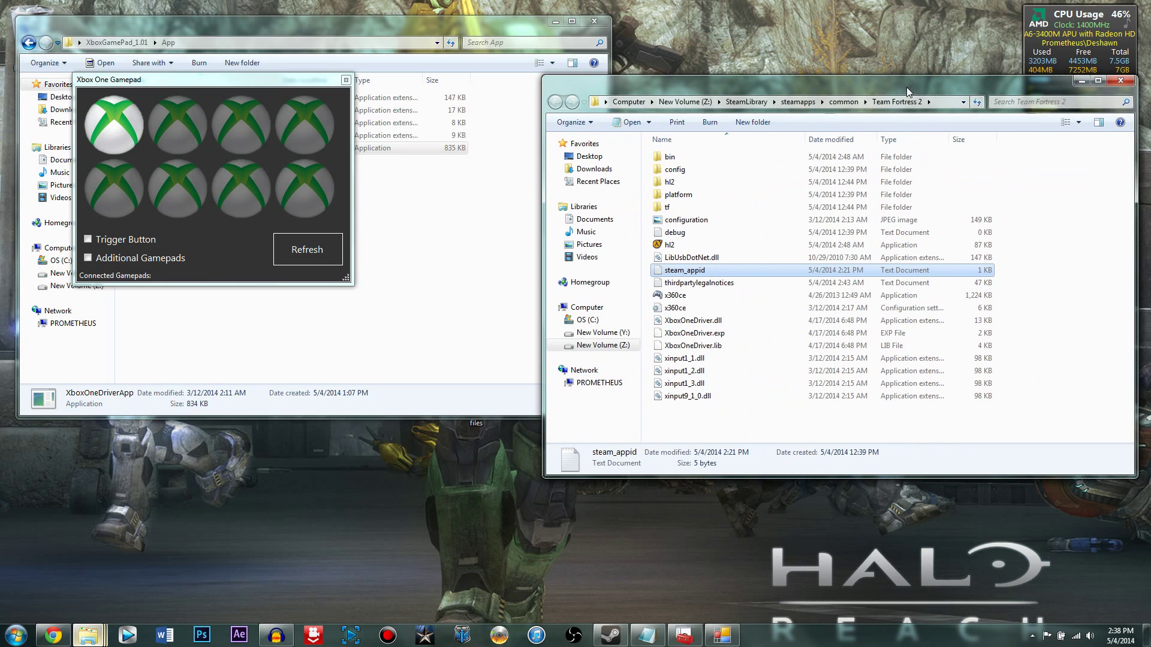
pyautogui.click(1080, 82)
pyautogui.click(559, 24)
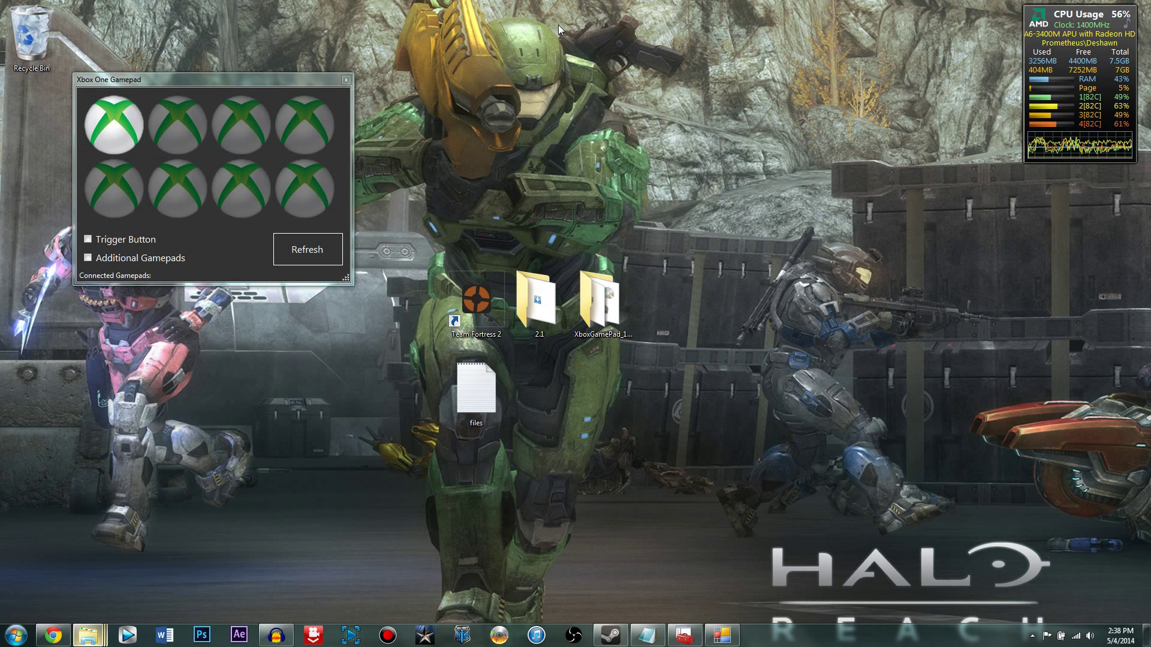
pyautogui.moveTo(236, 82); pyautogui.dragTo(194, 84)
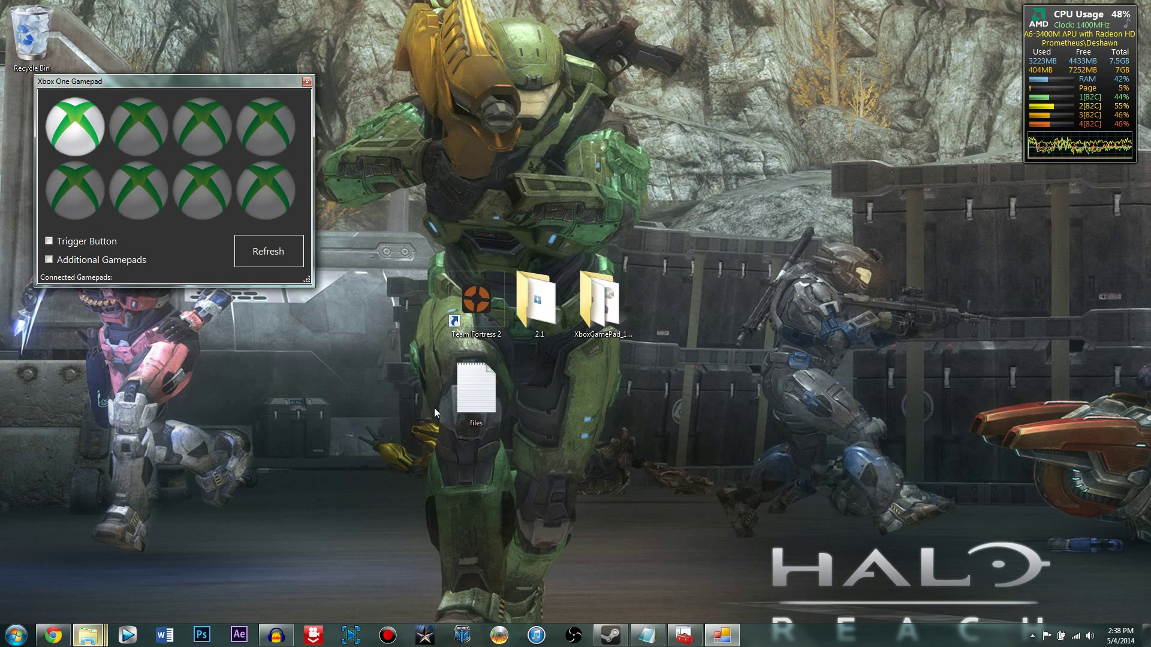
# - Open the files text document from the desktop and copy its line "exec default_controller.cfg"
pyautogui.doubleClick(481, 407)
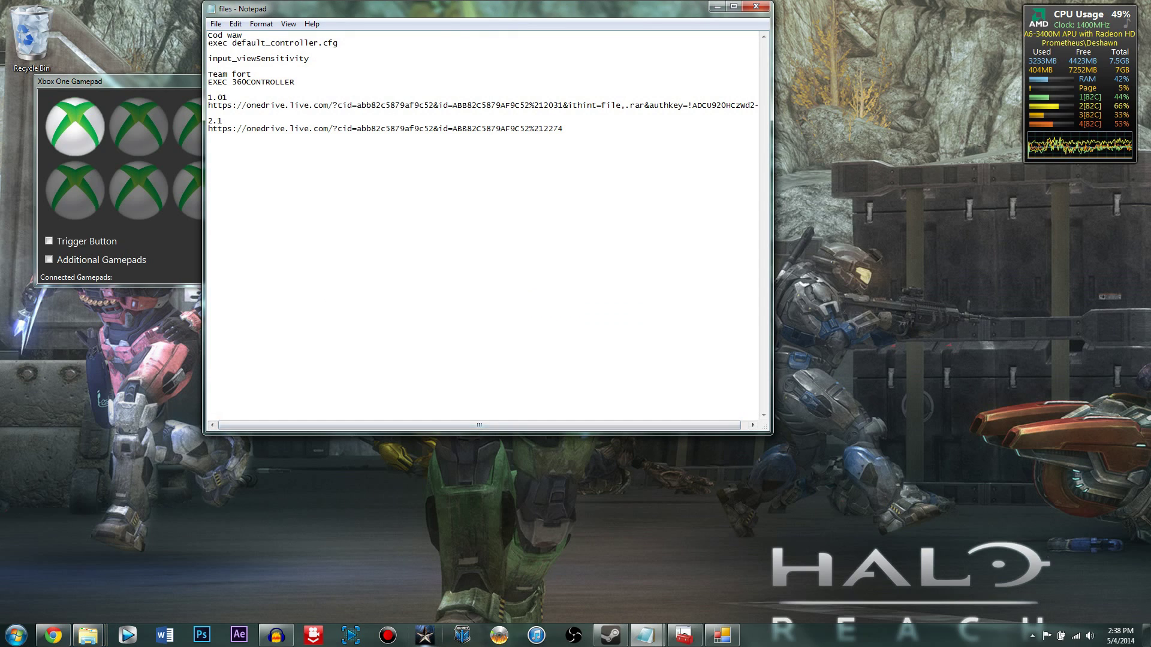
pyautogui.press('Down')
pyautogui.hotkey('shift', 'Right')
pyautogui.hotkey('shift', 'Right')
pyautogui.hotkey('shift', 'Right')
pyautogui.hotkey('shift', 'Right')
pyautogui.hotkey('shift', 'Right')
pyautogui.hotkey('shift', 'Right')
pyautogui.hotkey('shift', 'Right')
pyautogui.hotkey('shift', 'Right')
pyautogui.hotkey('shift', 'Right')
pyautogui.hotkey('shift', 'Right')
pyautogui.hotkey('shift', 'Right')
pyautogui.hotkey('shift', 'Right')
pyautogui.hotkey('shift', 'Right')
pyautogui.hotkey('shift', 'Right')
pyautogui.hotkey('shift', 'Right')
pyautogui.hotkey('shift', 'Right')
pyautogui.hotkey('shift', 'Right')
pyautogui.hotkey('shift', 'Right')
pyautogui.hotkey('shift', 'Right')
pyautogui.hotkey('shift', 'Right')
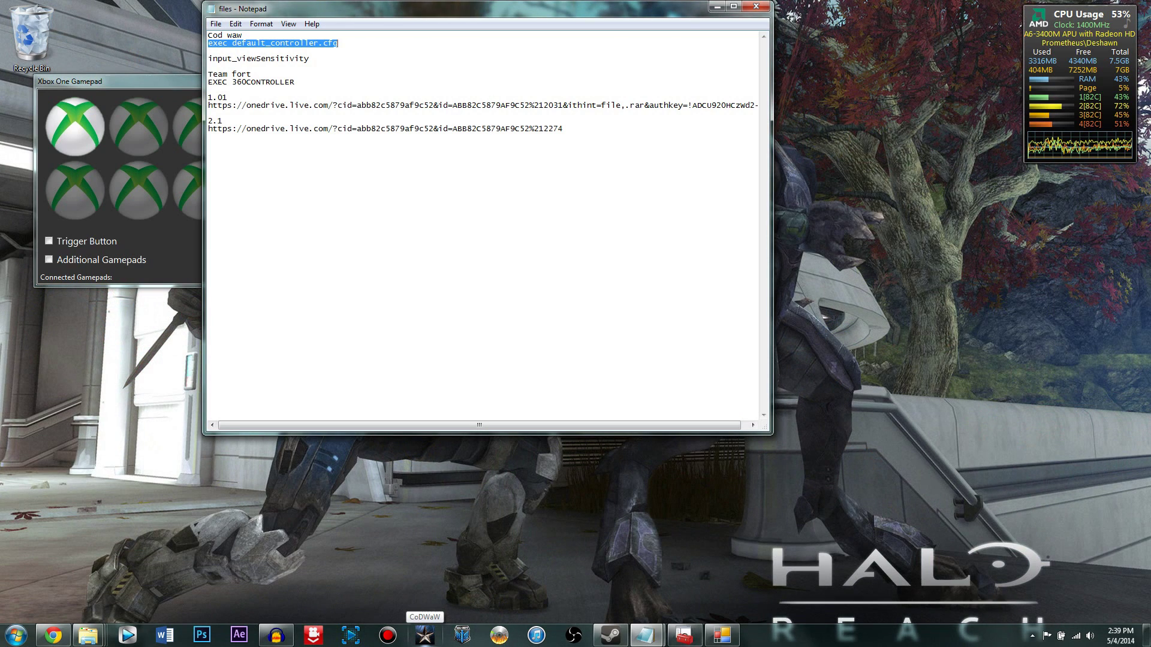
pyautogui.hotkey('shift', 'F10')
pyautogui.press('Down')
pyautogui.press('Down')
pyautogui.press('Return')
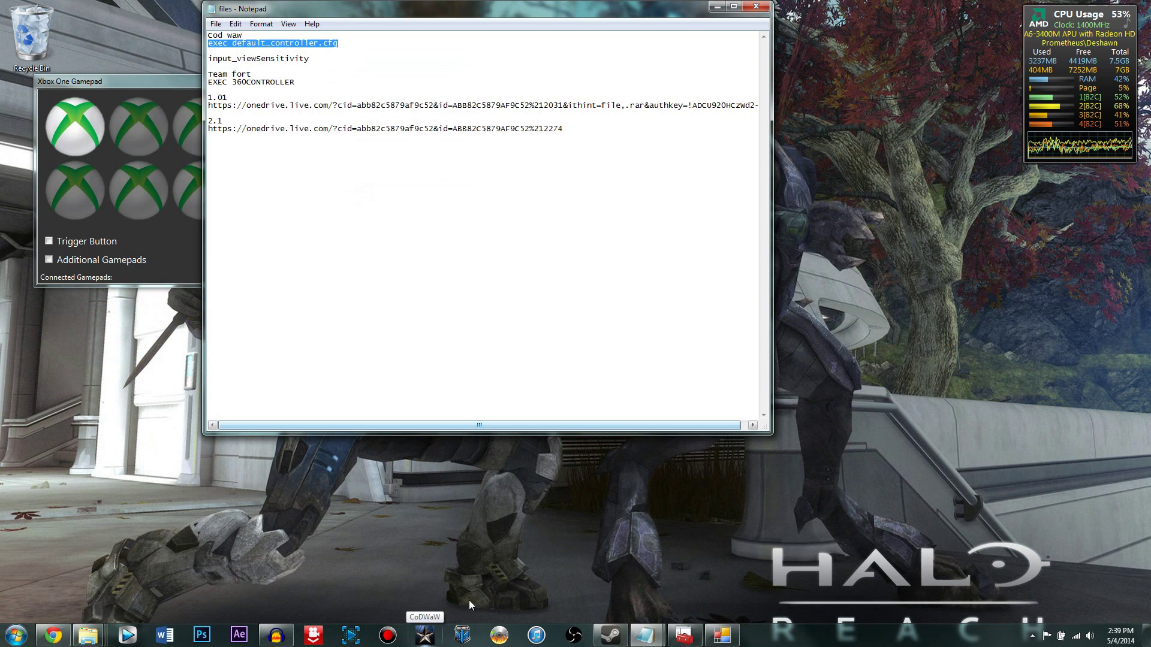
# - Launch Call of Duty: World at War, declining the optimal settings, and stay at the main menu by refusing to quit
pyautogui.click(422, 638)
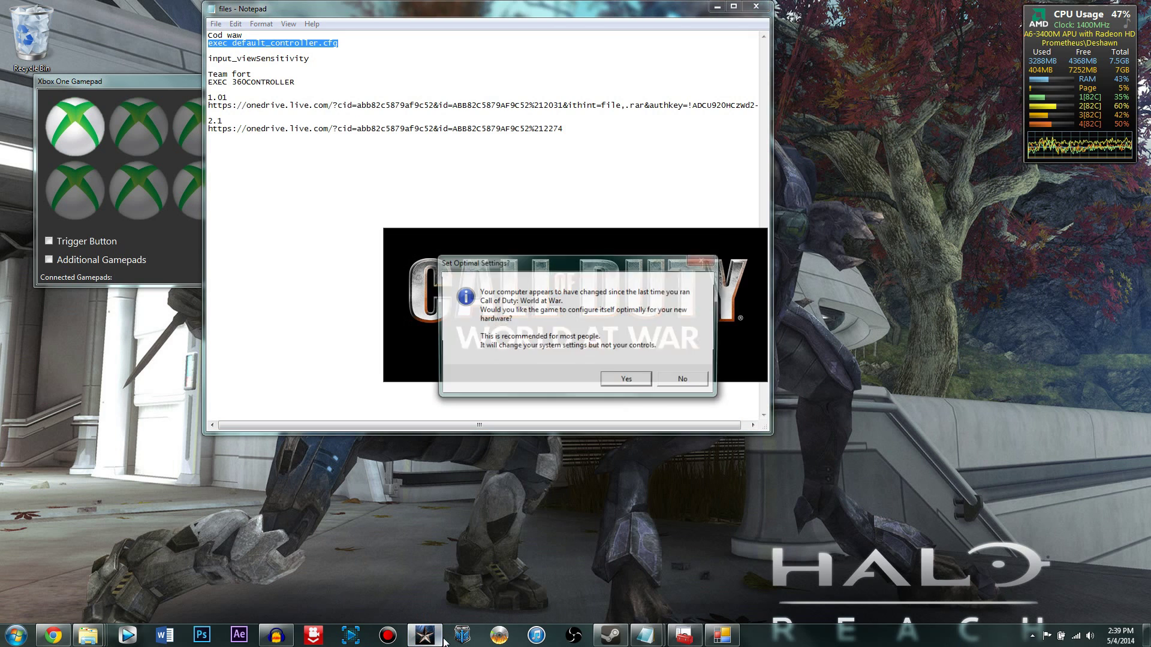
pyautogui.click(678, 380)
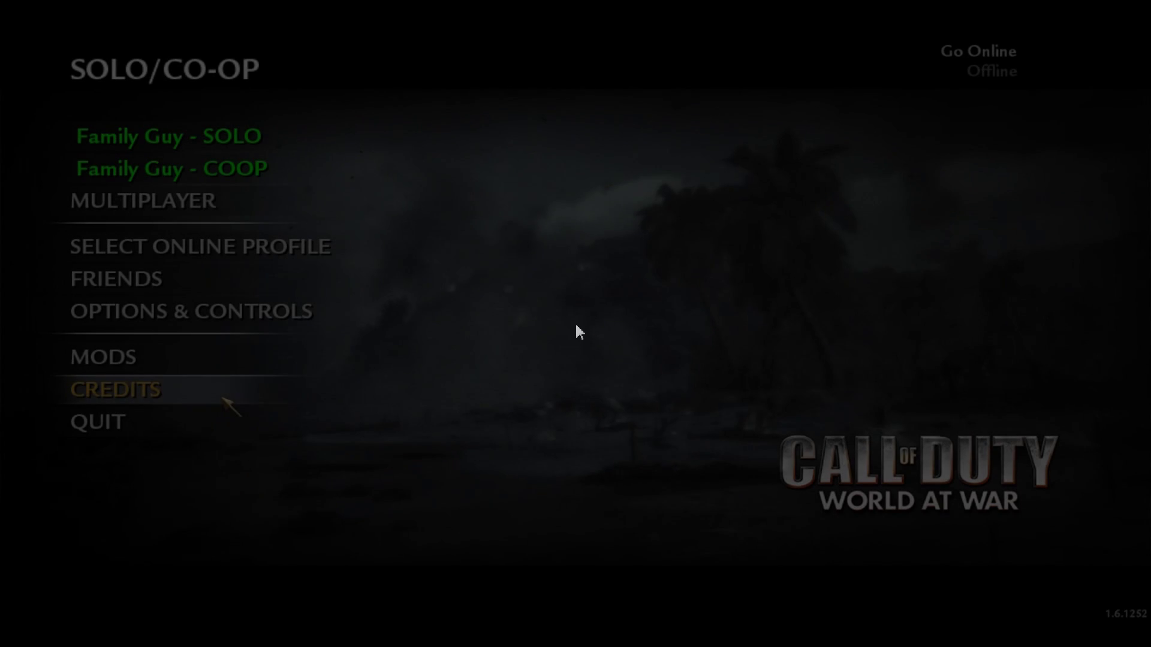
pyautogui.click(74, 423)
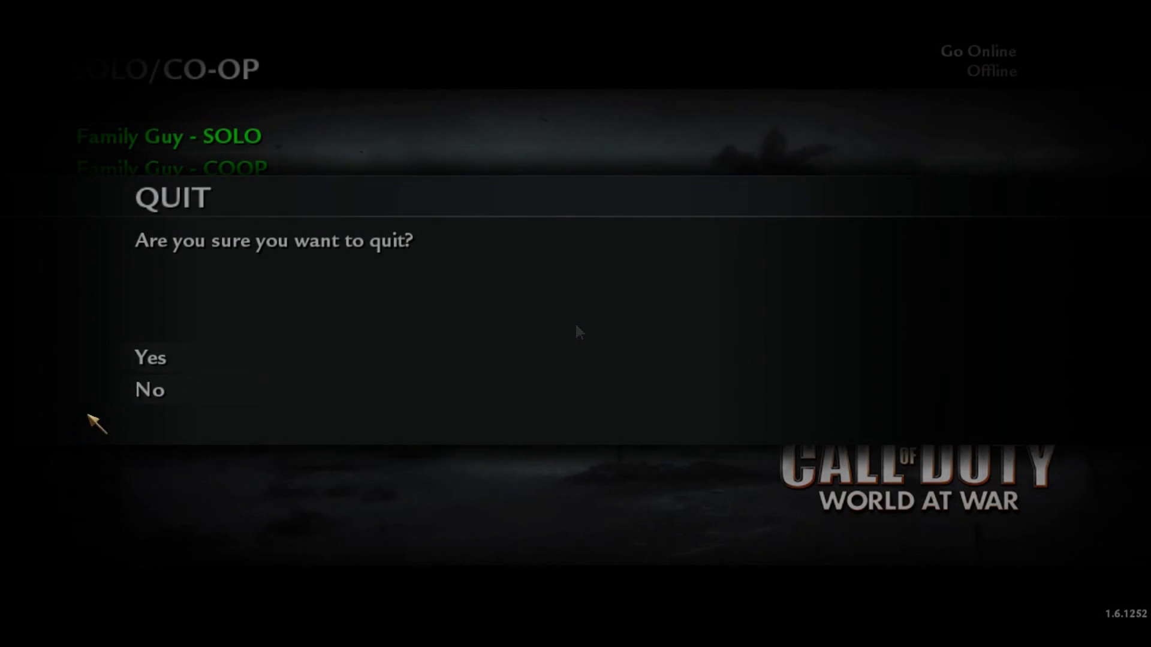
pyautogui.click(150, 389)
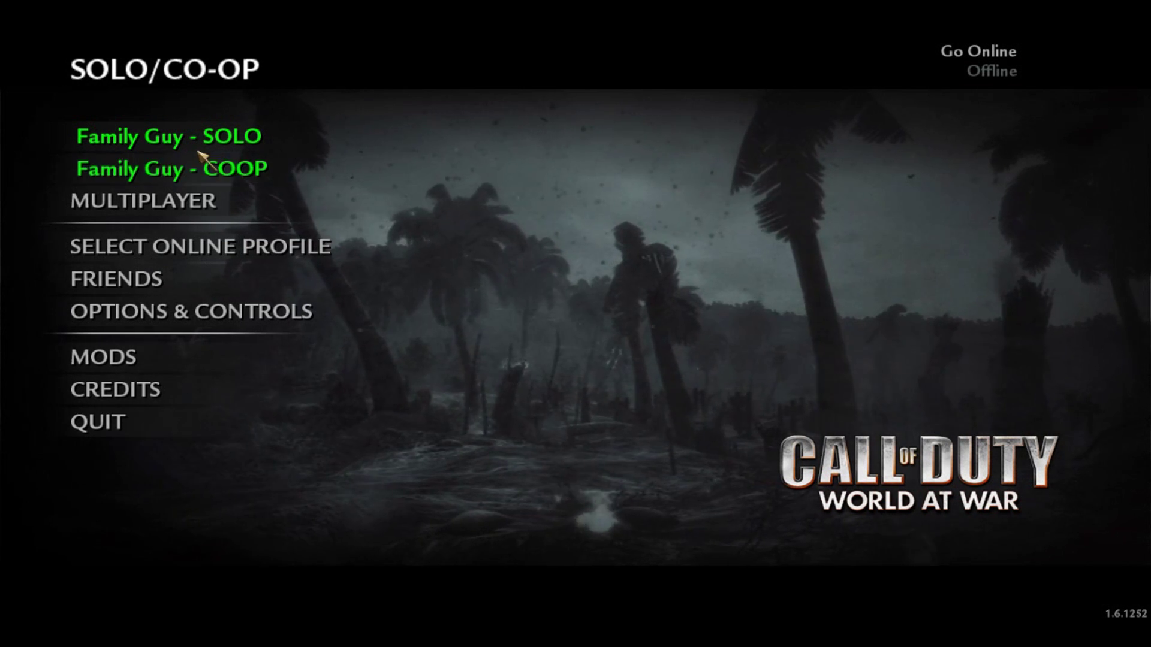
# - View the list of installed mods, check the Enable Console setting in the game options, and return to the main menu
pyautogui.click(163, 358)
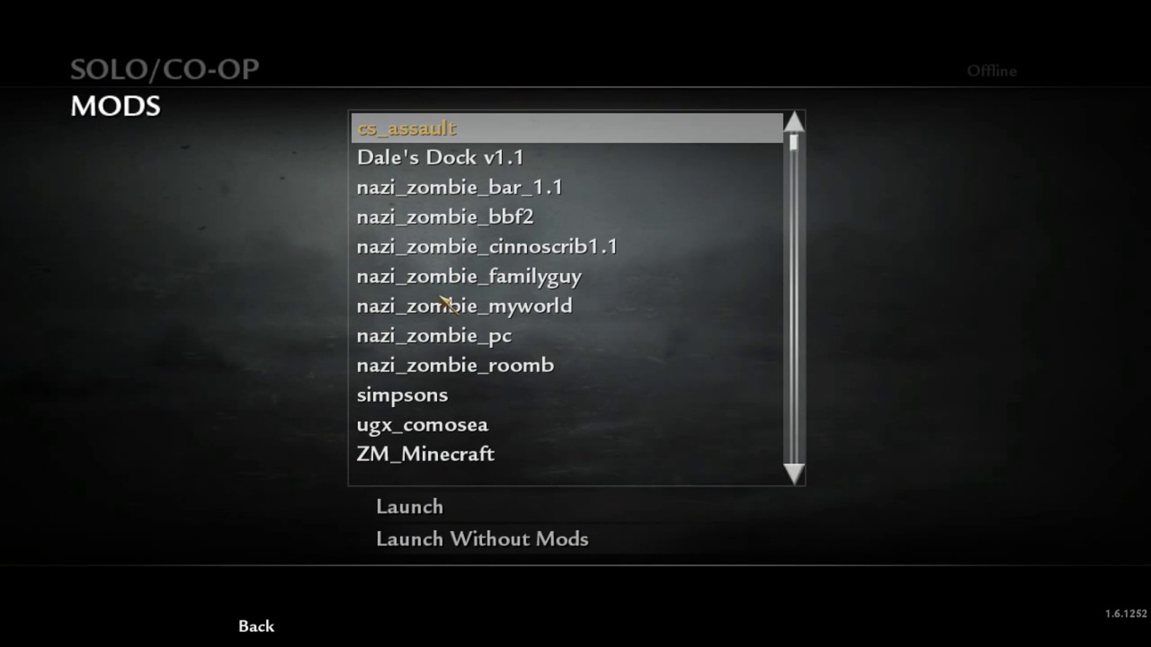
pyautogui.click(257, 623)
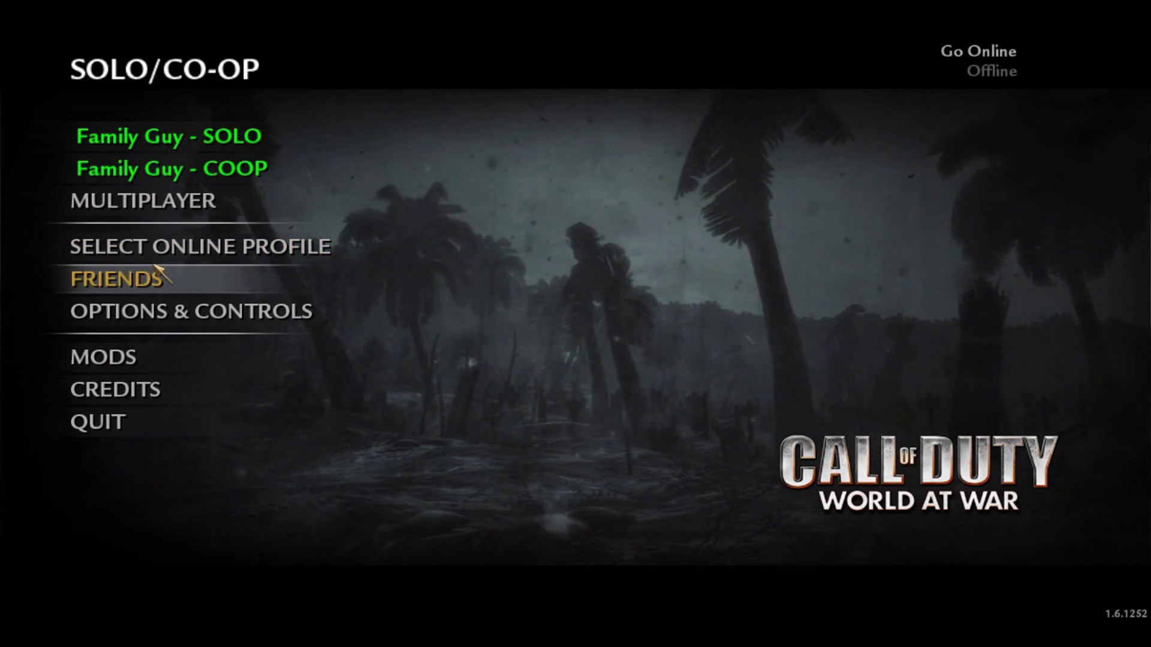
pyautogui.click(151, 309)
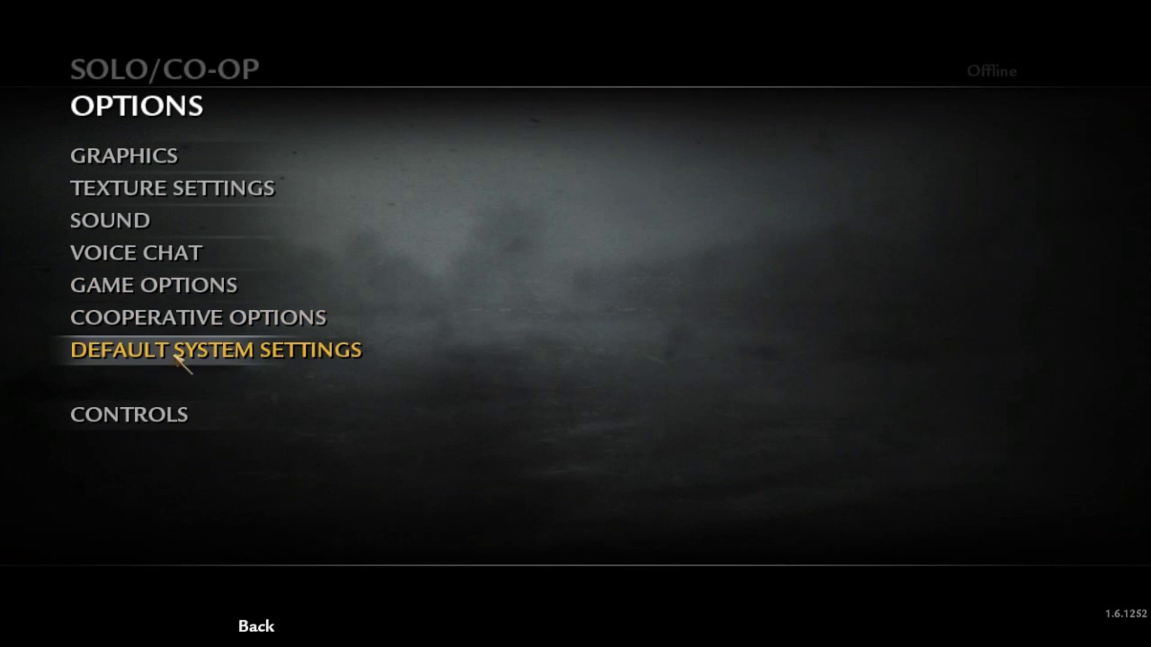
pyautogui.click(187, 288)
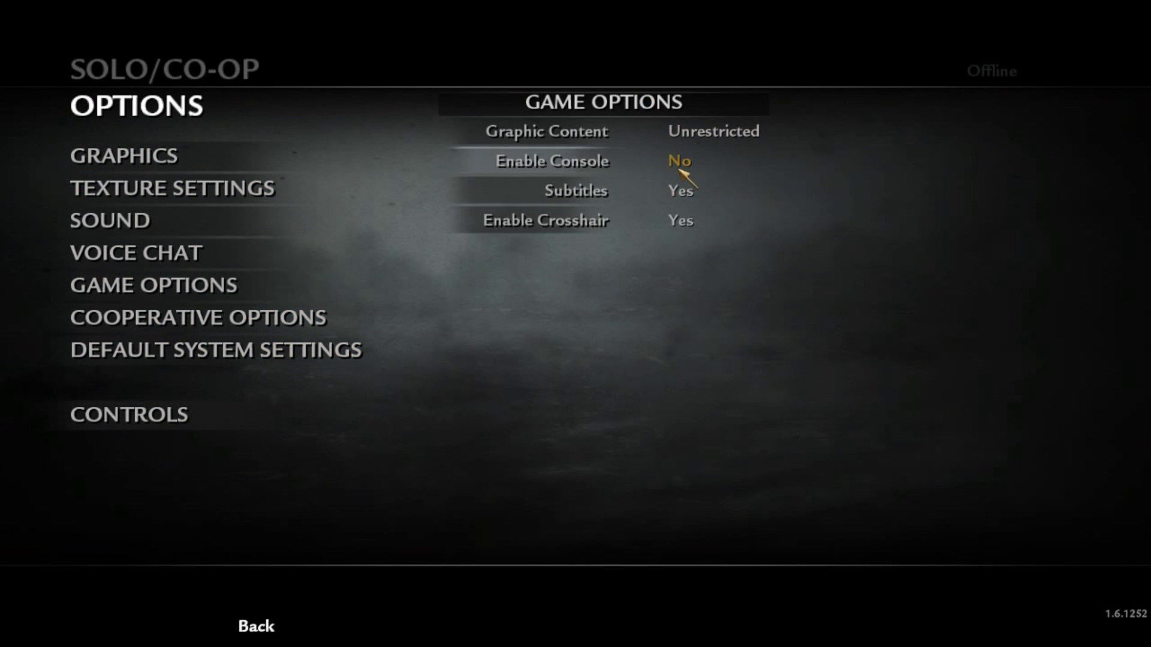
pyautogui.click(268, 626)
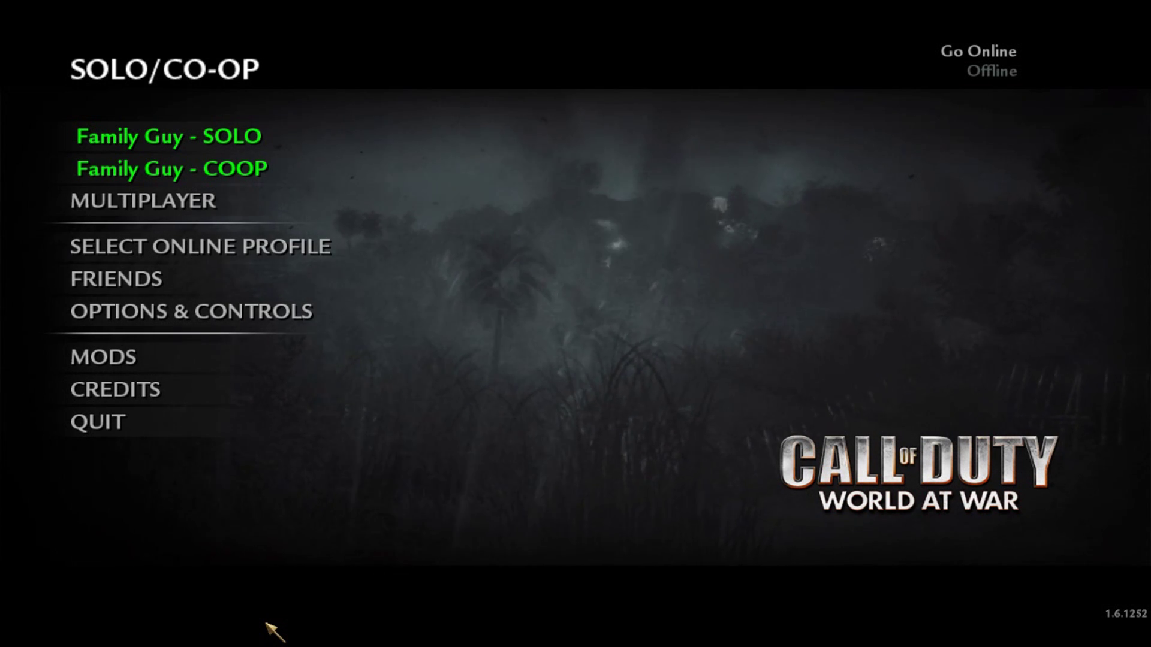
# - Run "exec default_controller.cfg" in the game console and close the console
pyautogui.press('`')
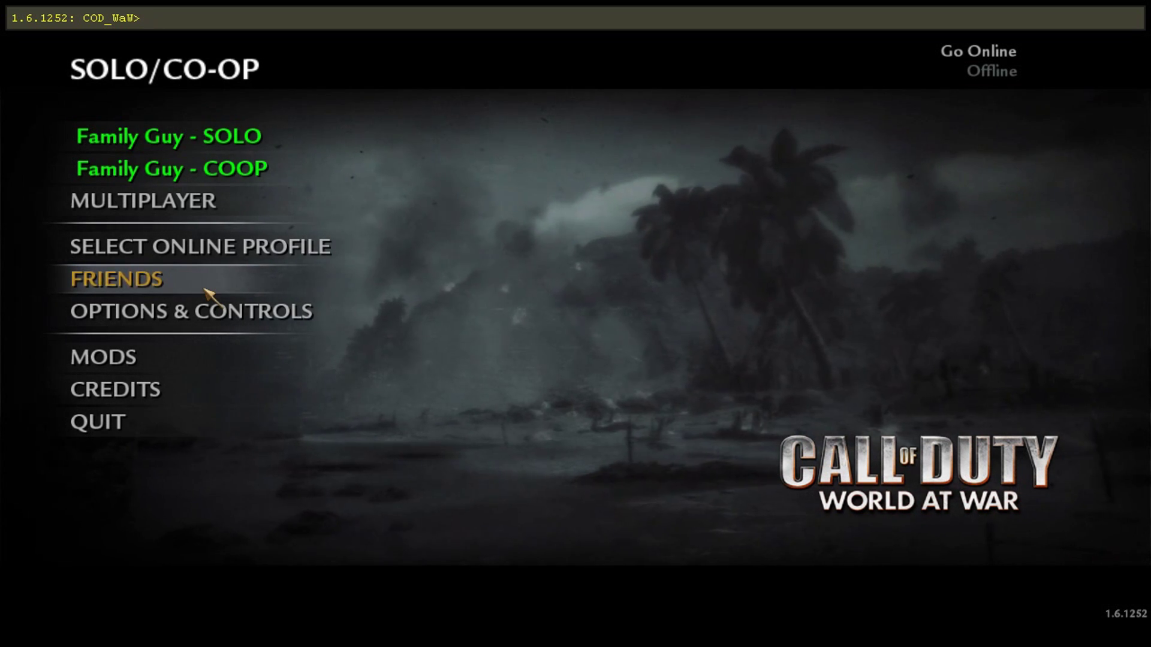
pyautogui.press('Up')
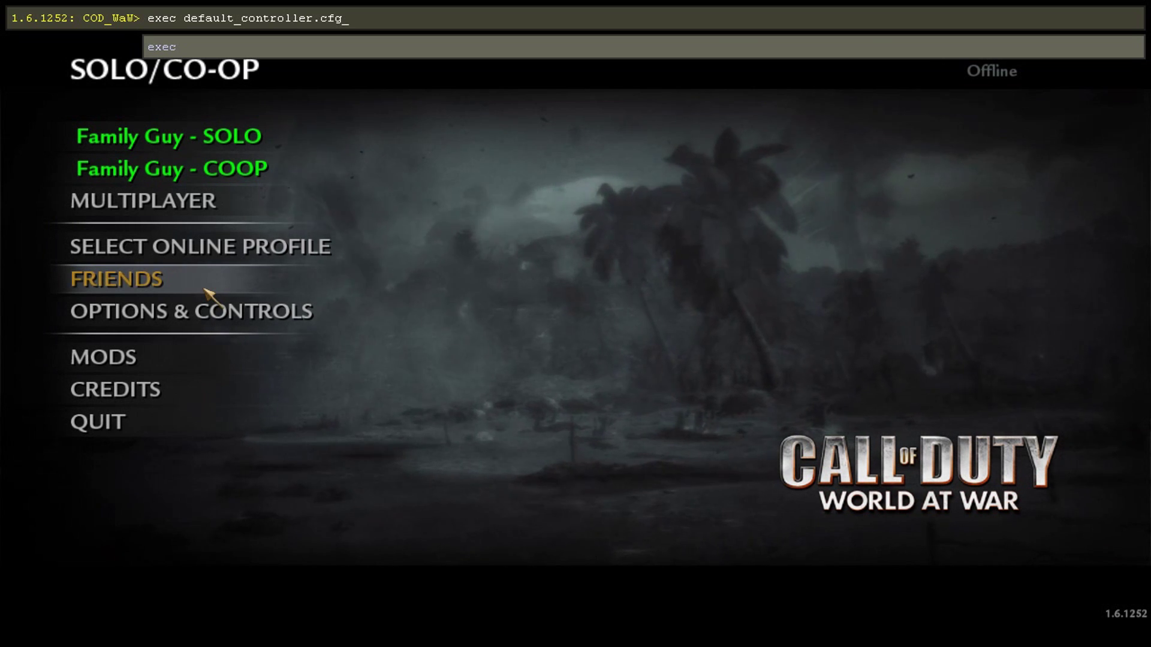
pyautogui.press('Return')
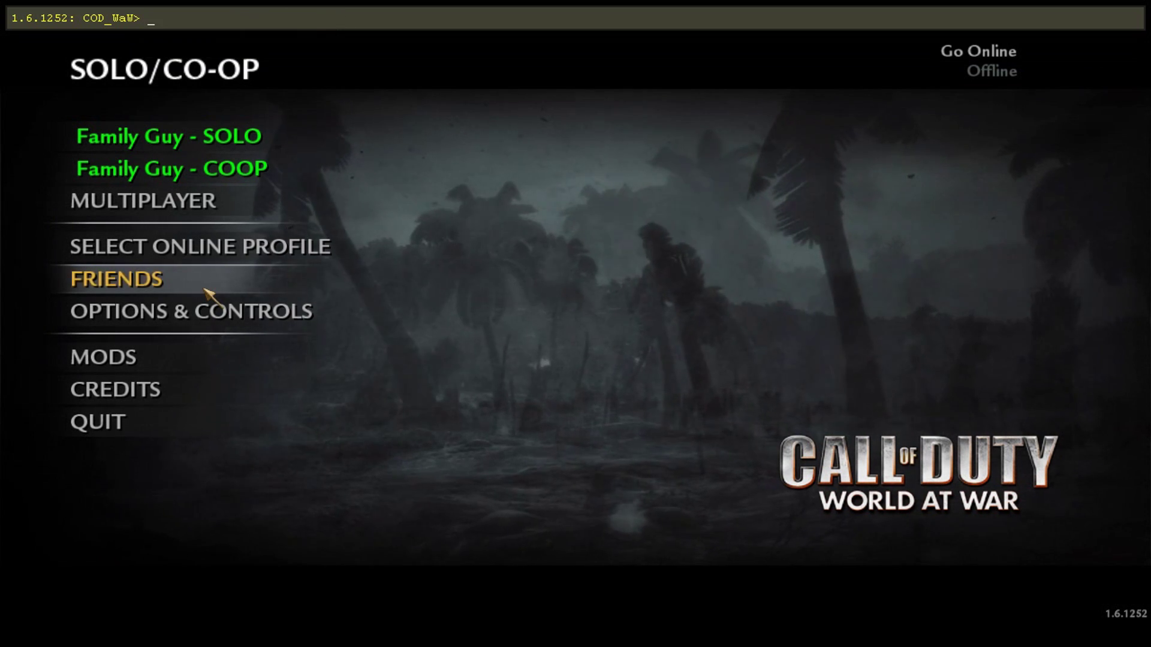
pyautogui.press('`')
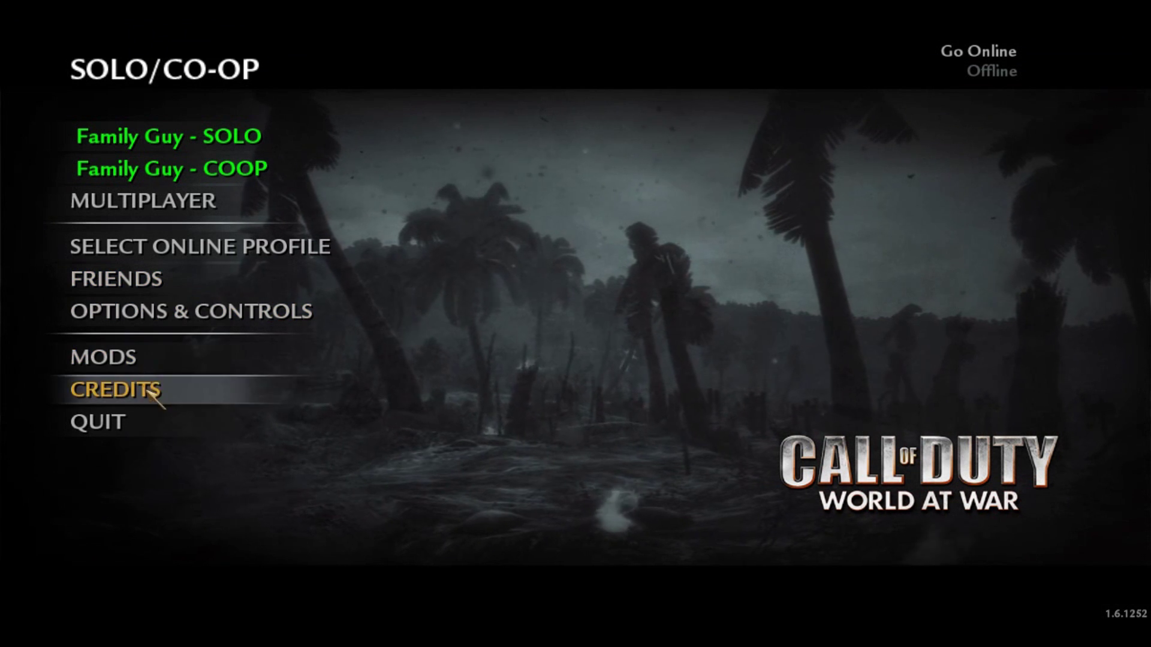
# - Check the movement bindings in the game controls for controller buttons, and return to the main menu
pyautogui.click(180, 315)
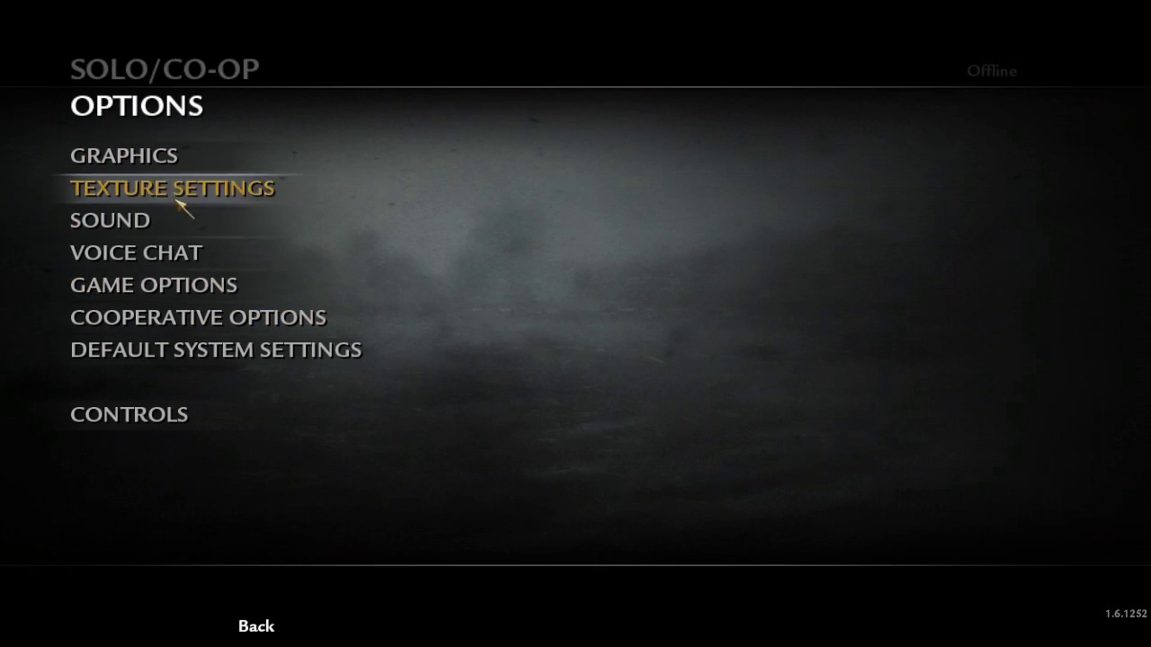
pyautogui.click(170, 413)
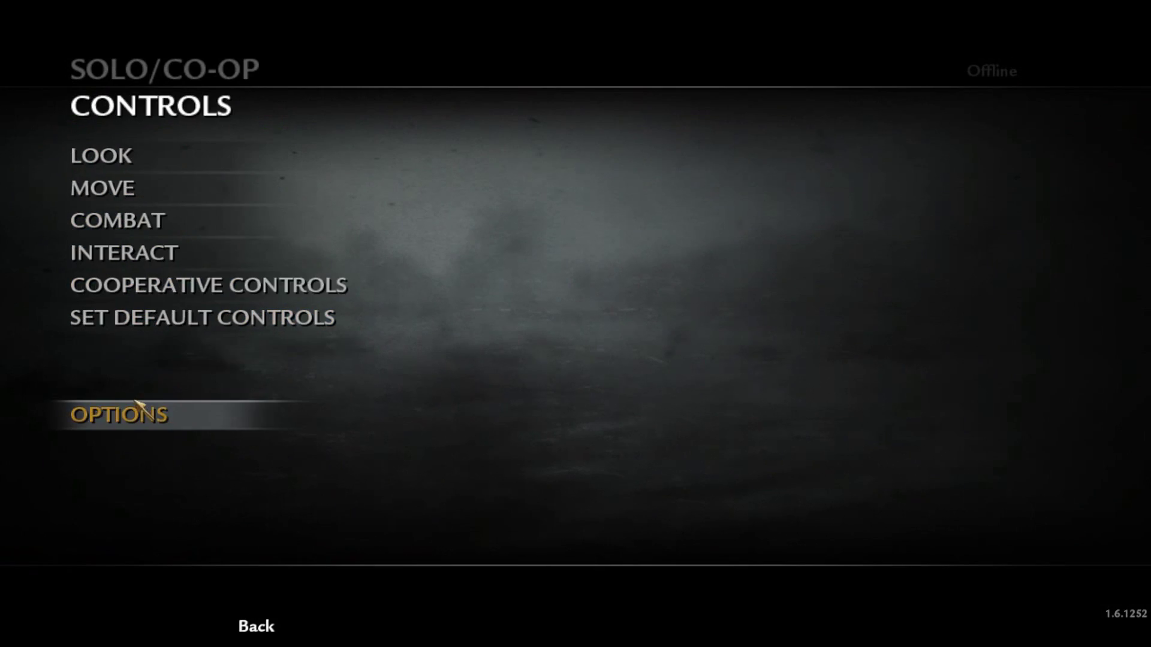
pyautogui.click(165, 187)
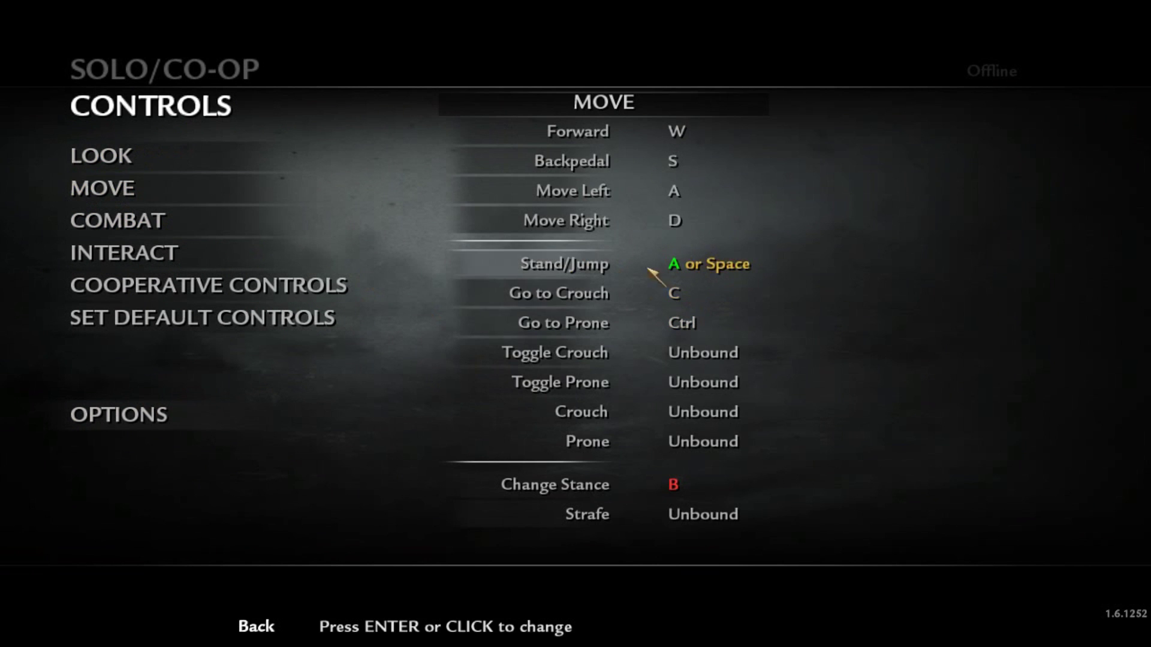
pyautogui.click(288, 620)
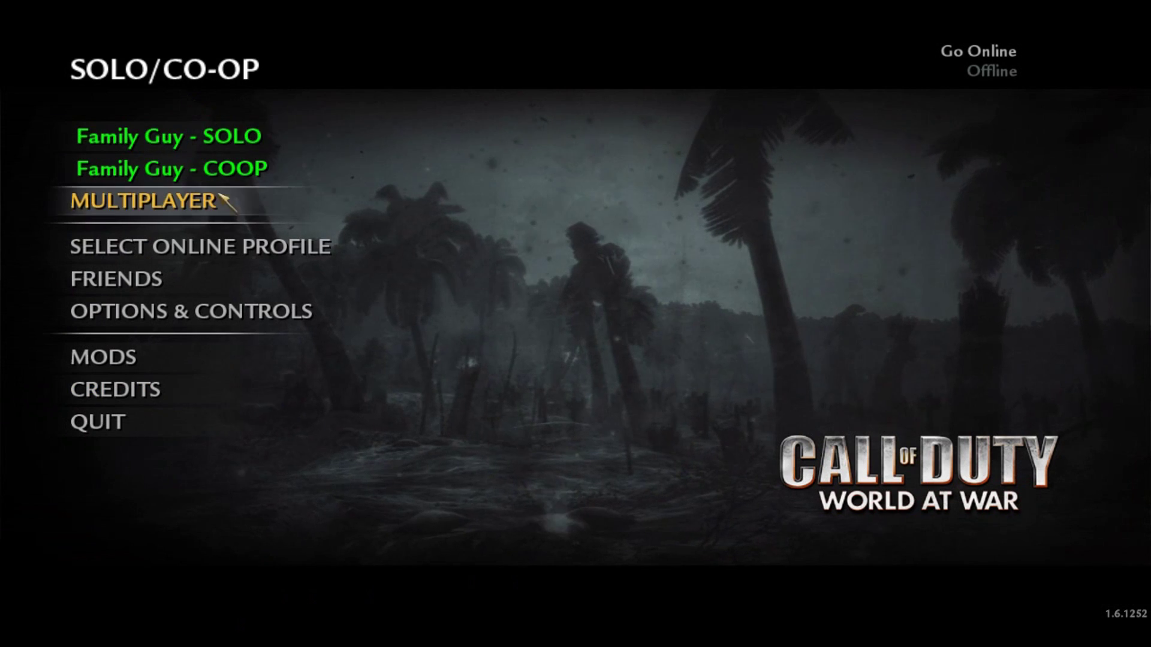
# - Start the Family Guy solo map and move forward in the mission to try out the controls
pyautogui.click(180, 133)
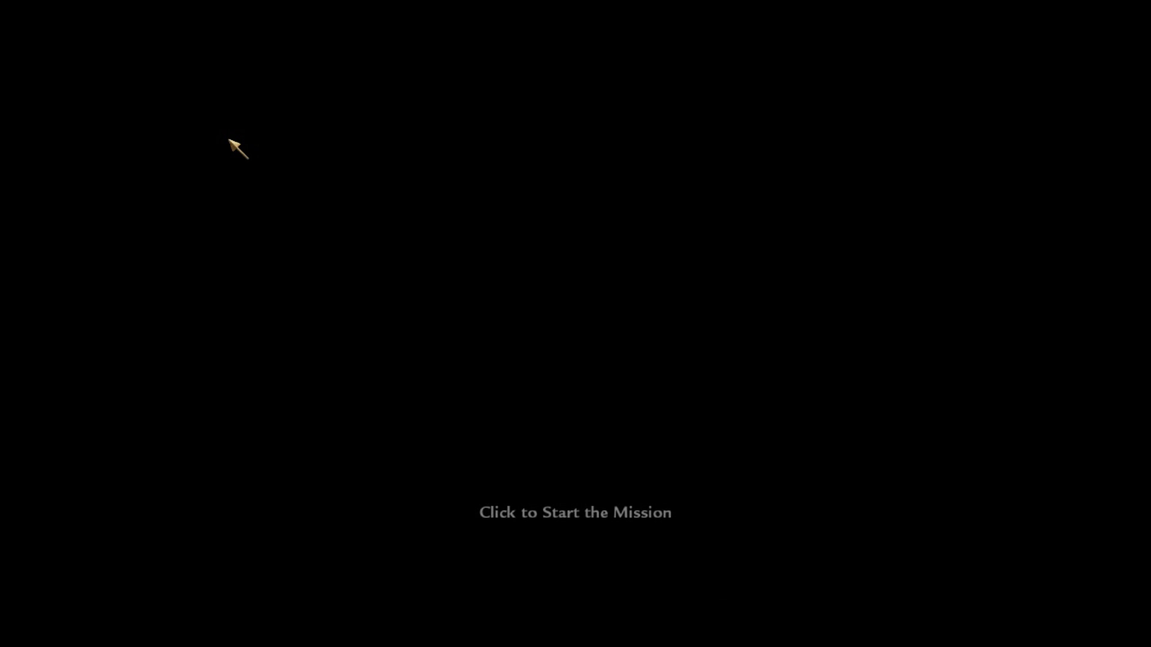
pyautogui.click(419, 280)
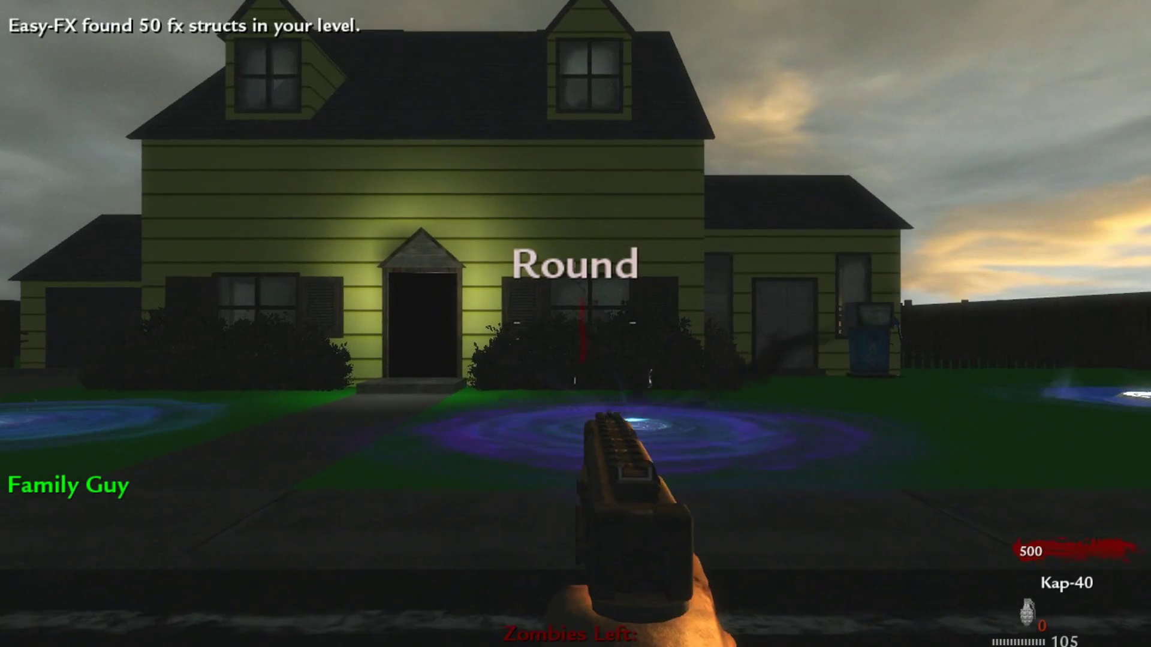
pyautogui.press('w')
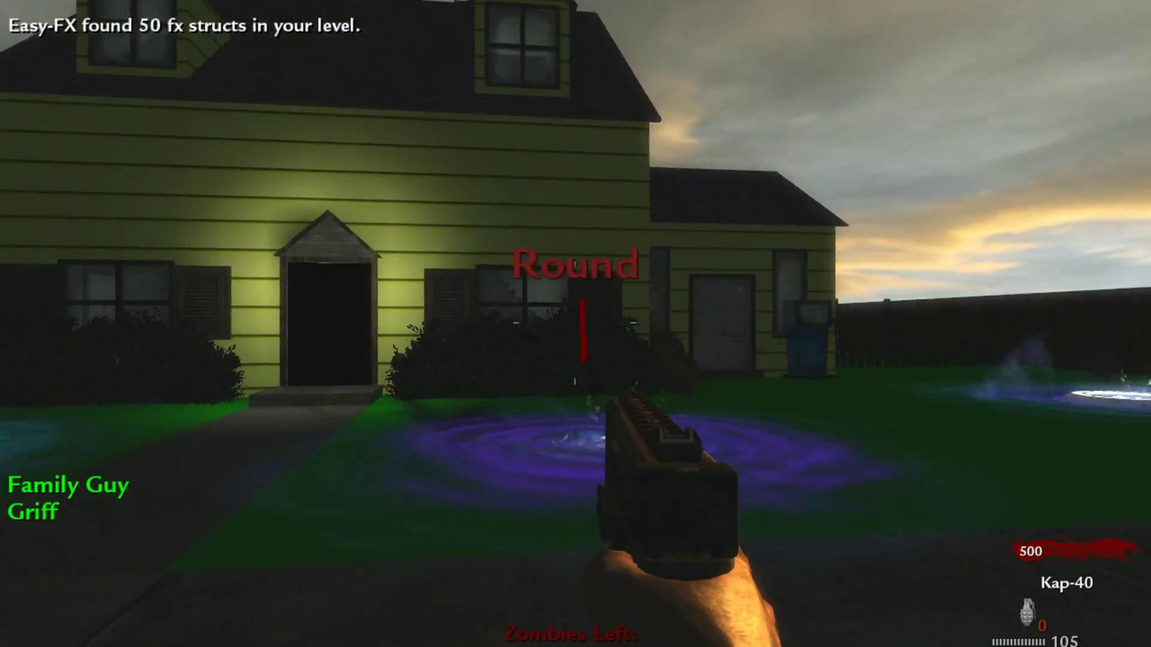
pyautogui.press('w')
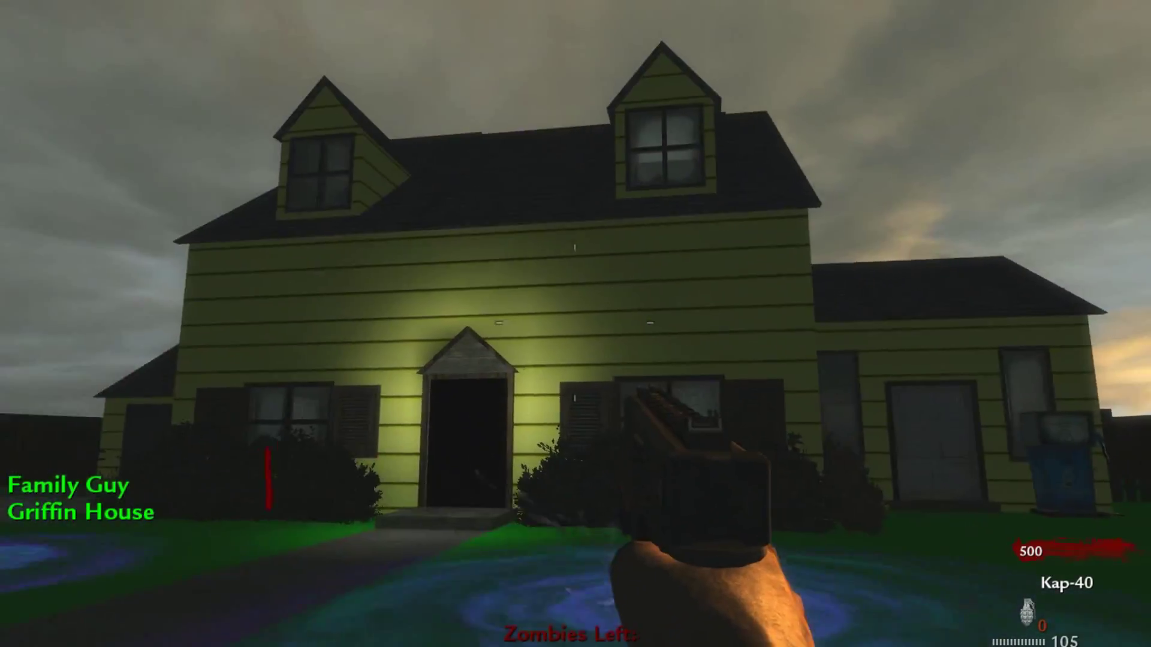
pyautogui.press('w')
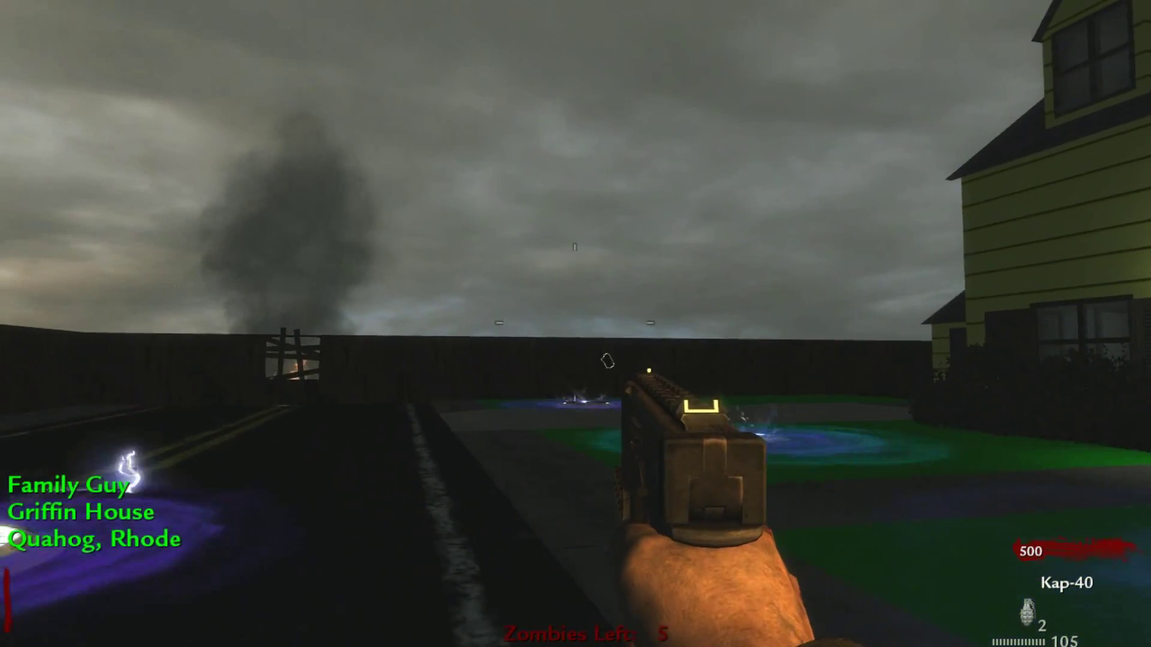
pyautogui.press('w')
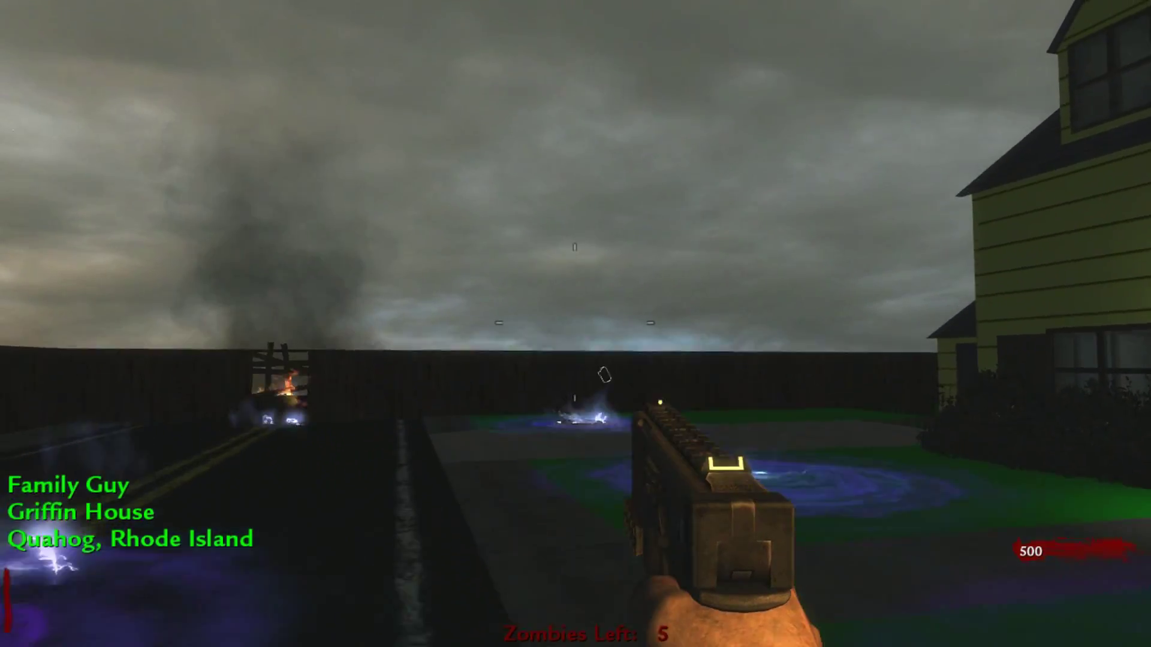